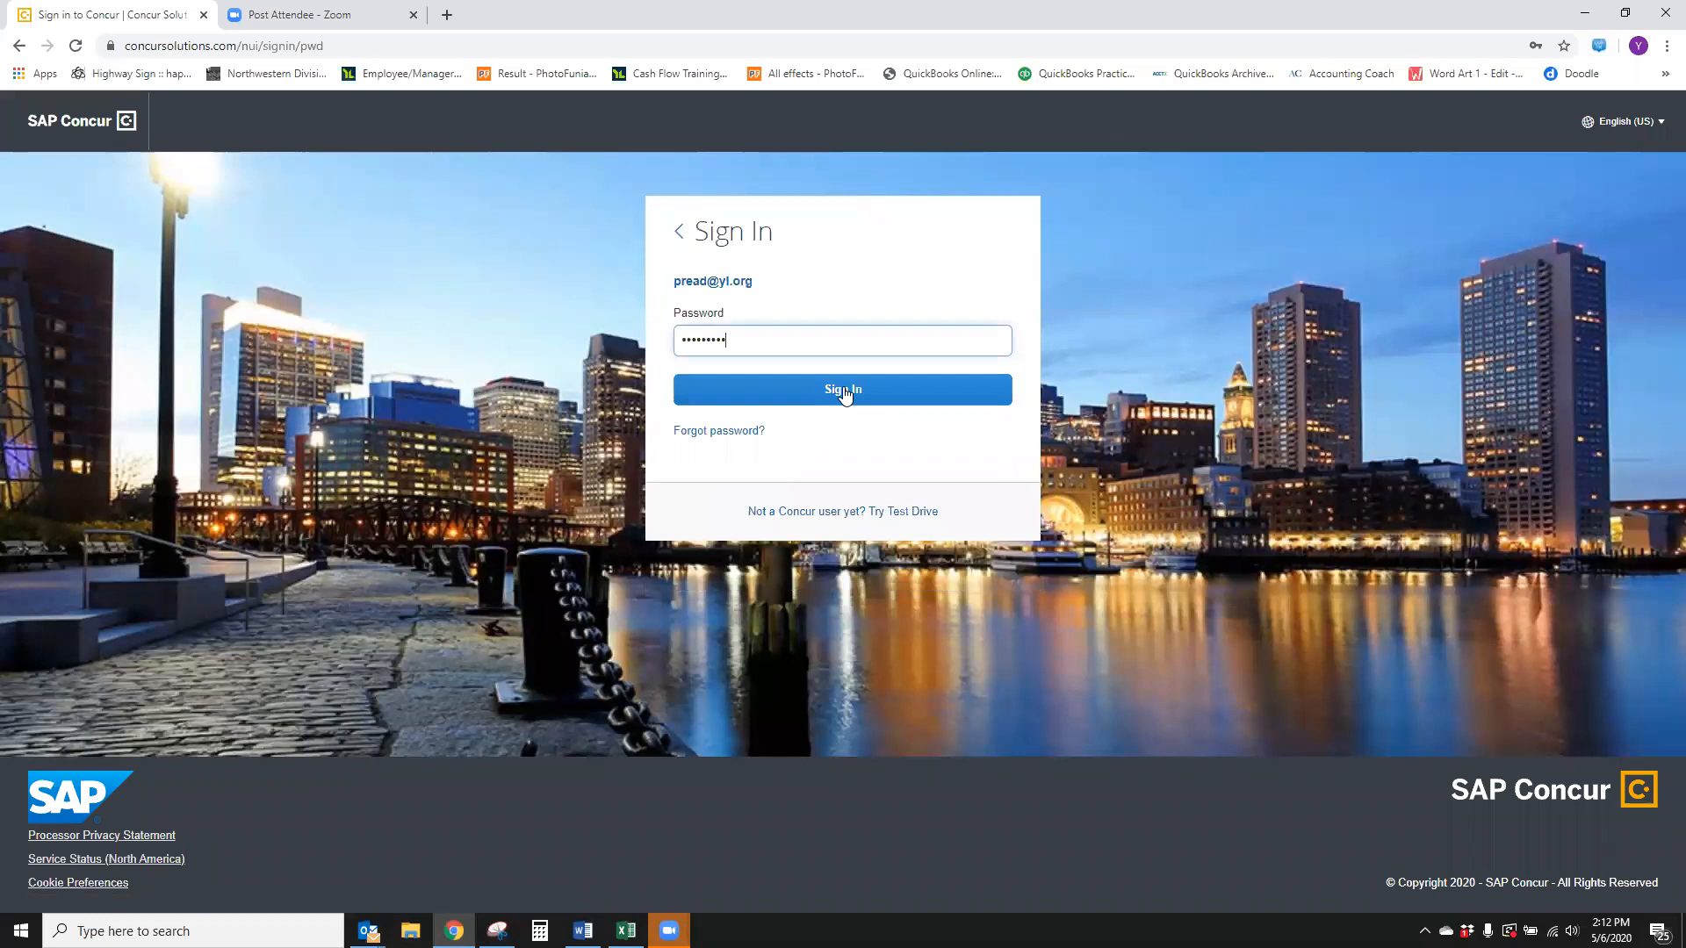
Sign in and start a new expense report named April 2020
click(844, 392)
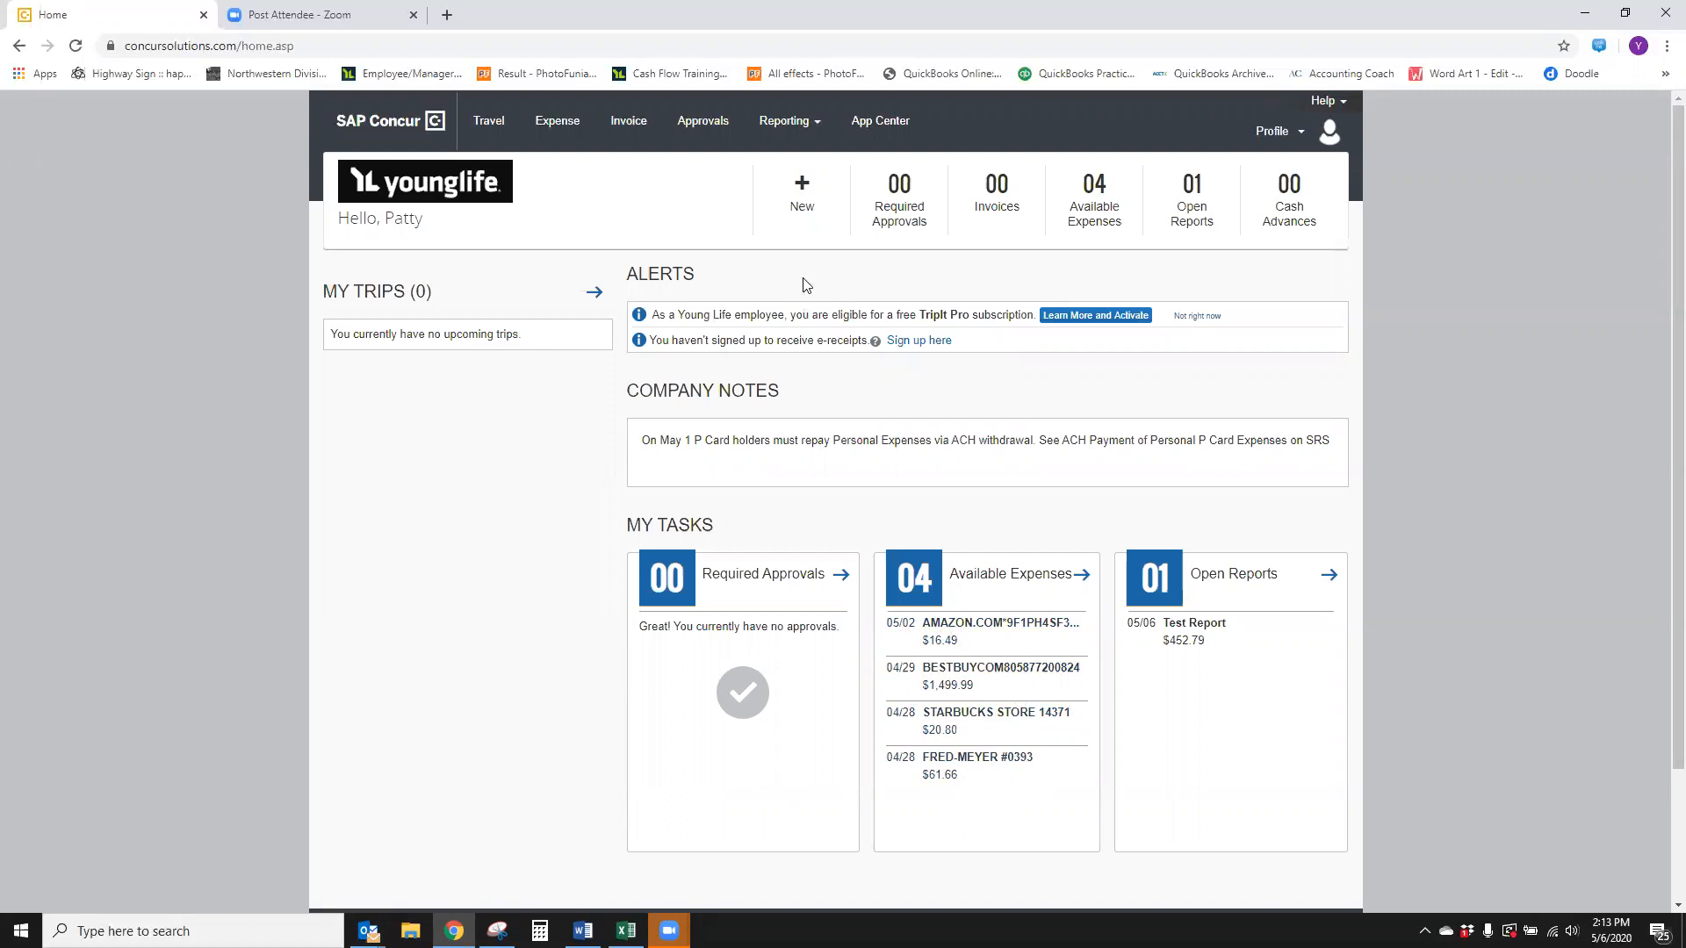
click(802, 195)
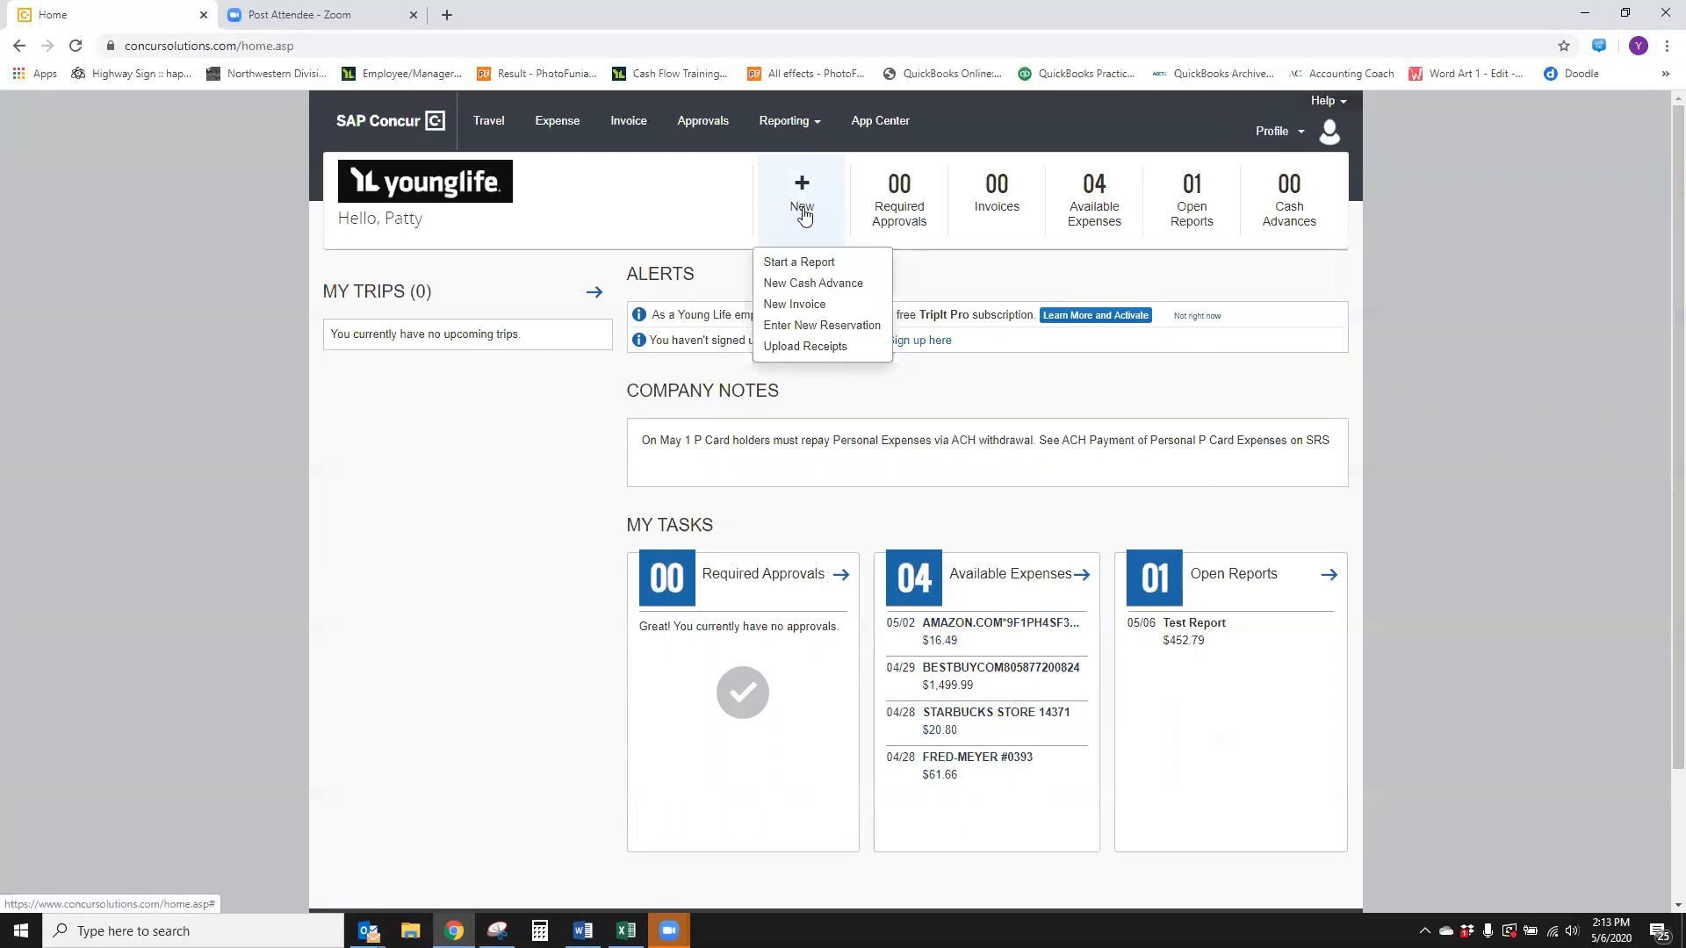
click(801, 270)
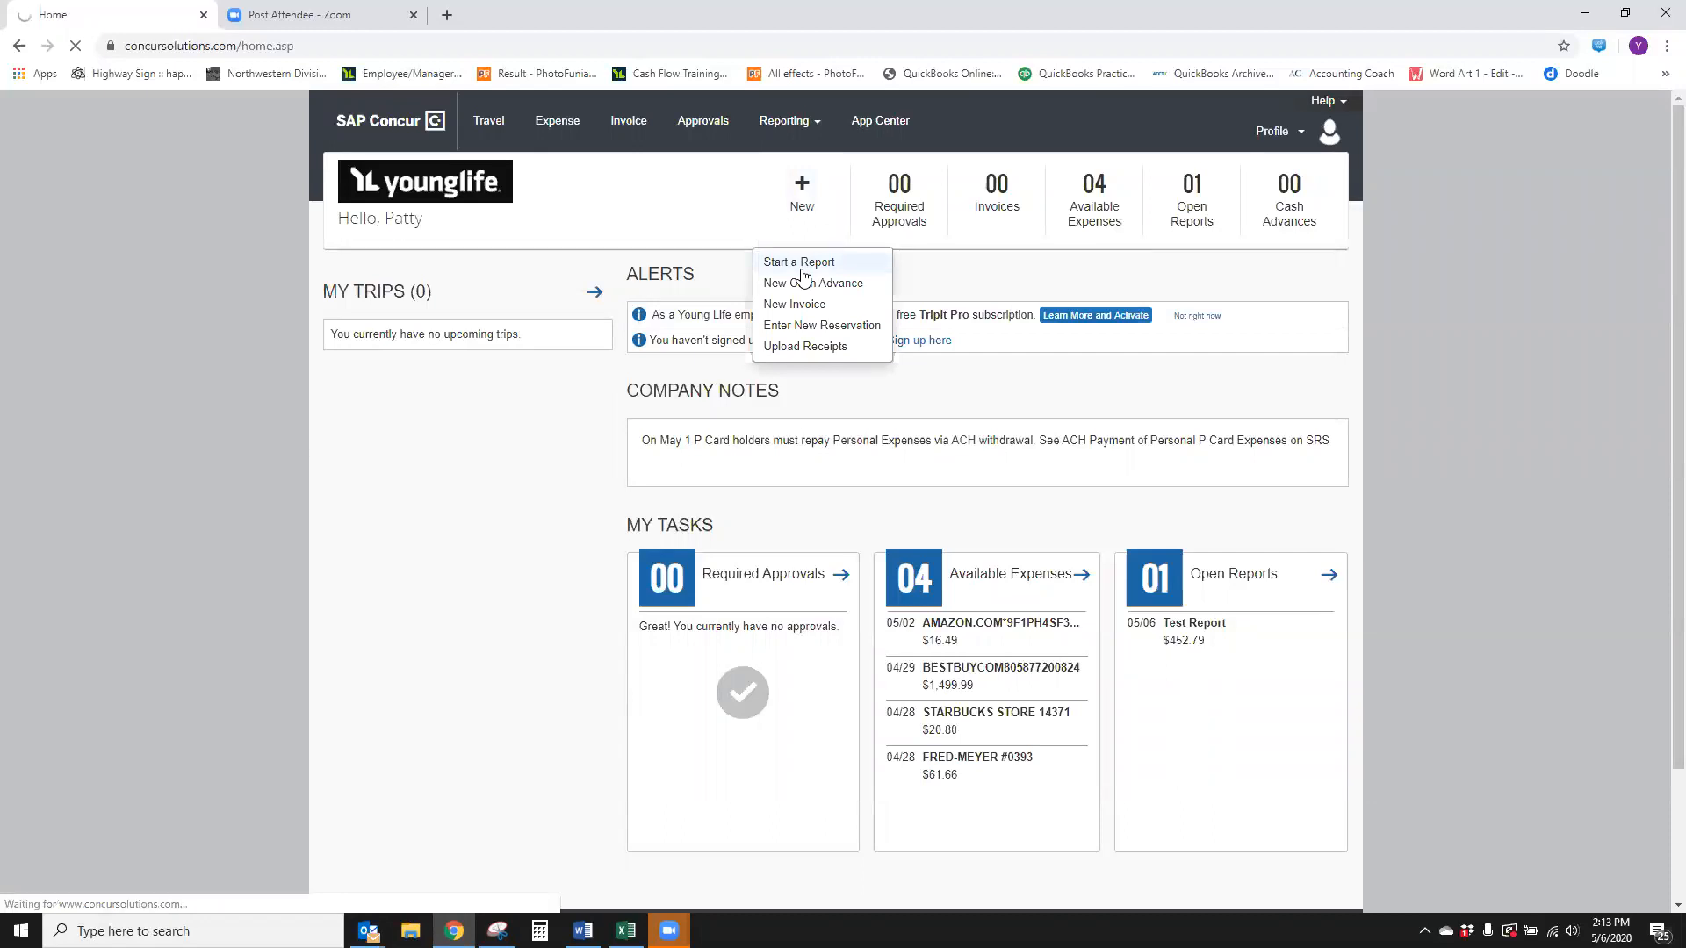
text(April 2020)
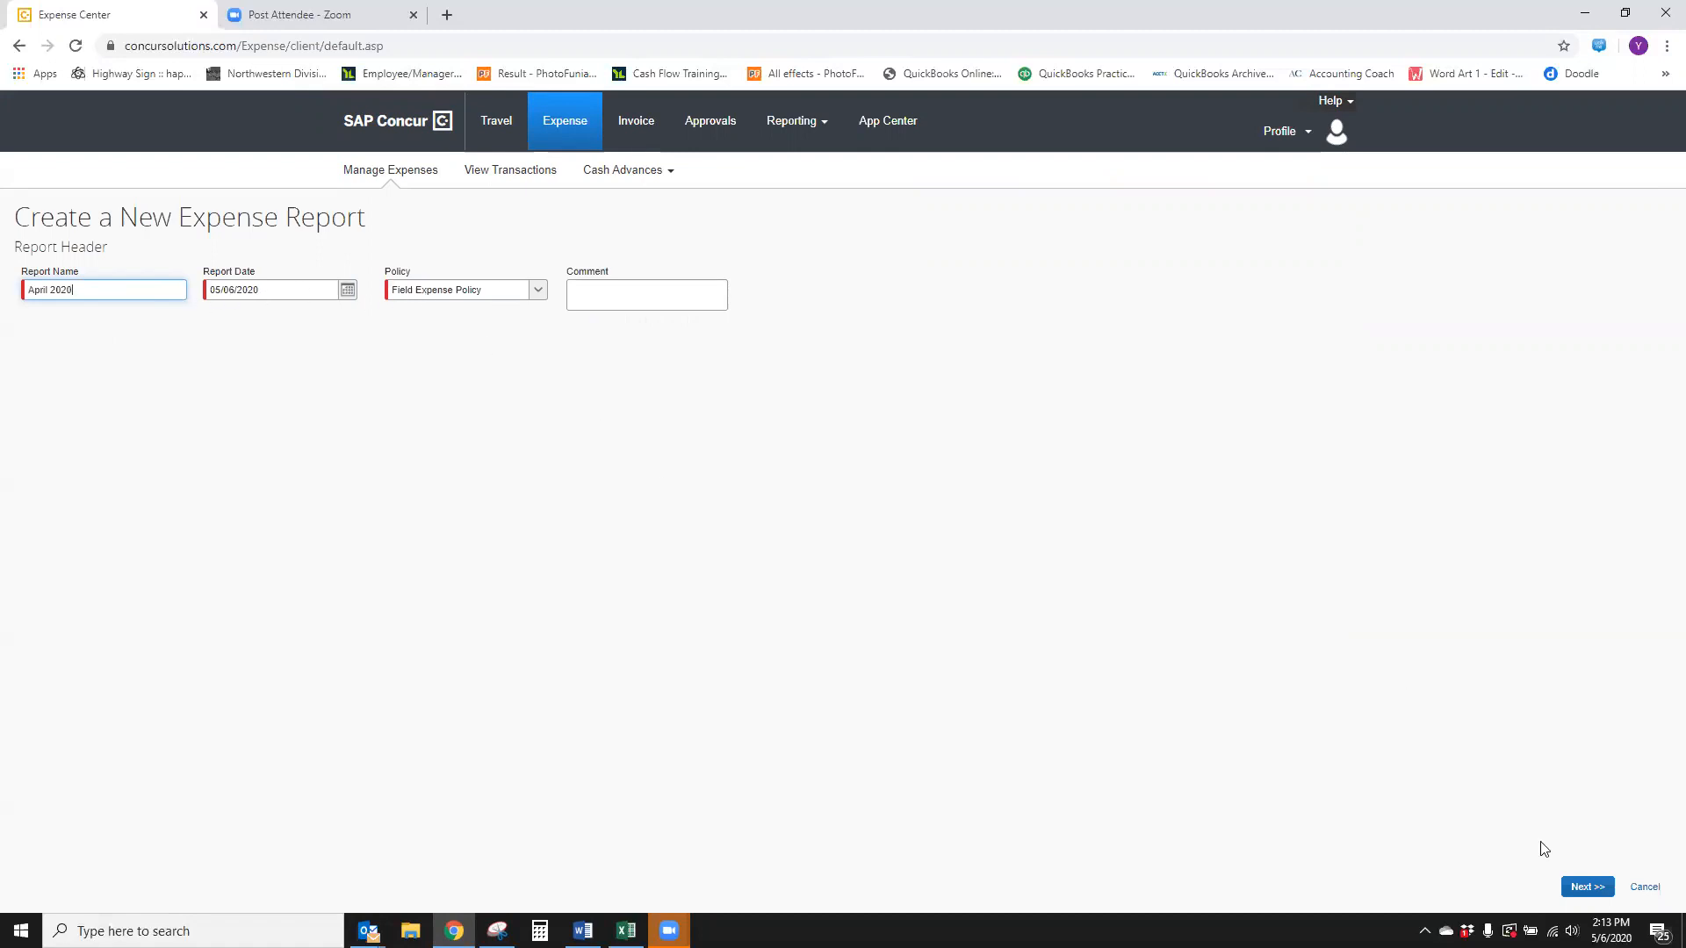
click(1588, 887)
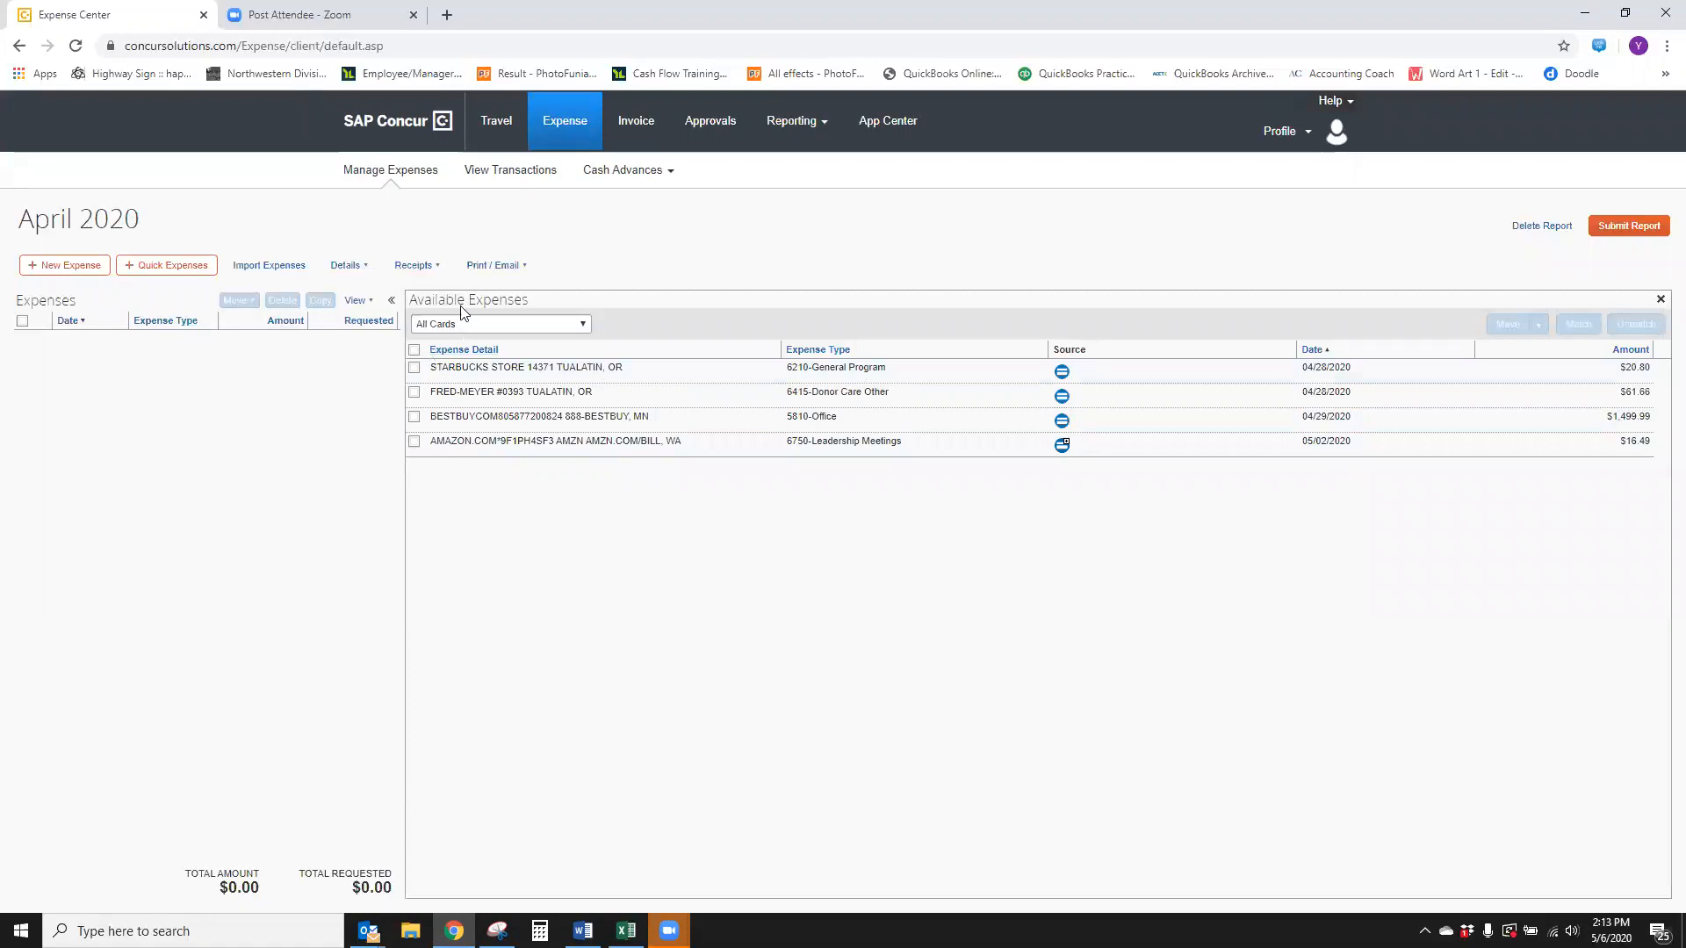
Select all available card expenses and move them into the current report
click(413, 350)
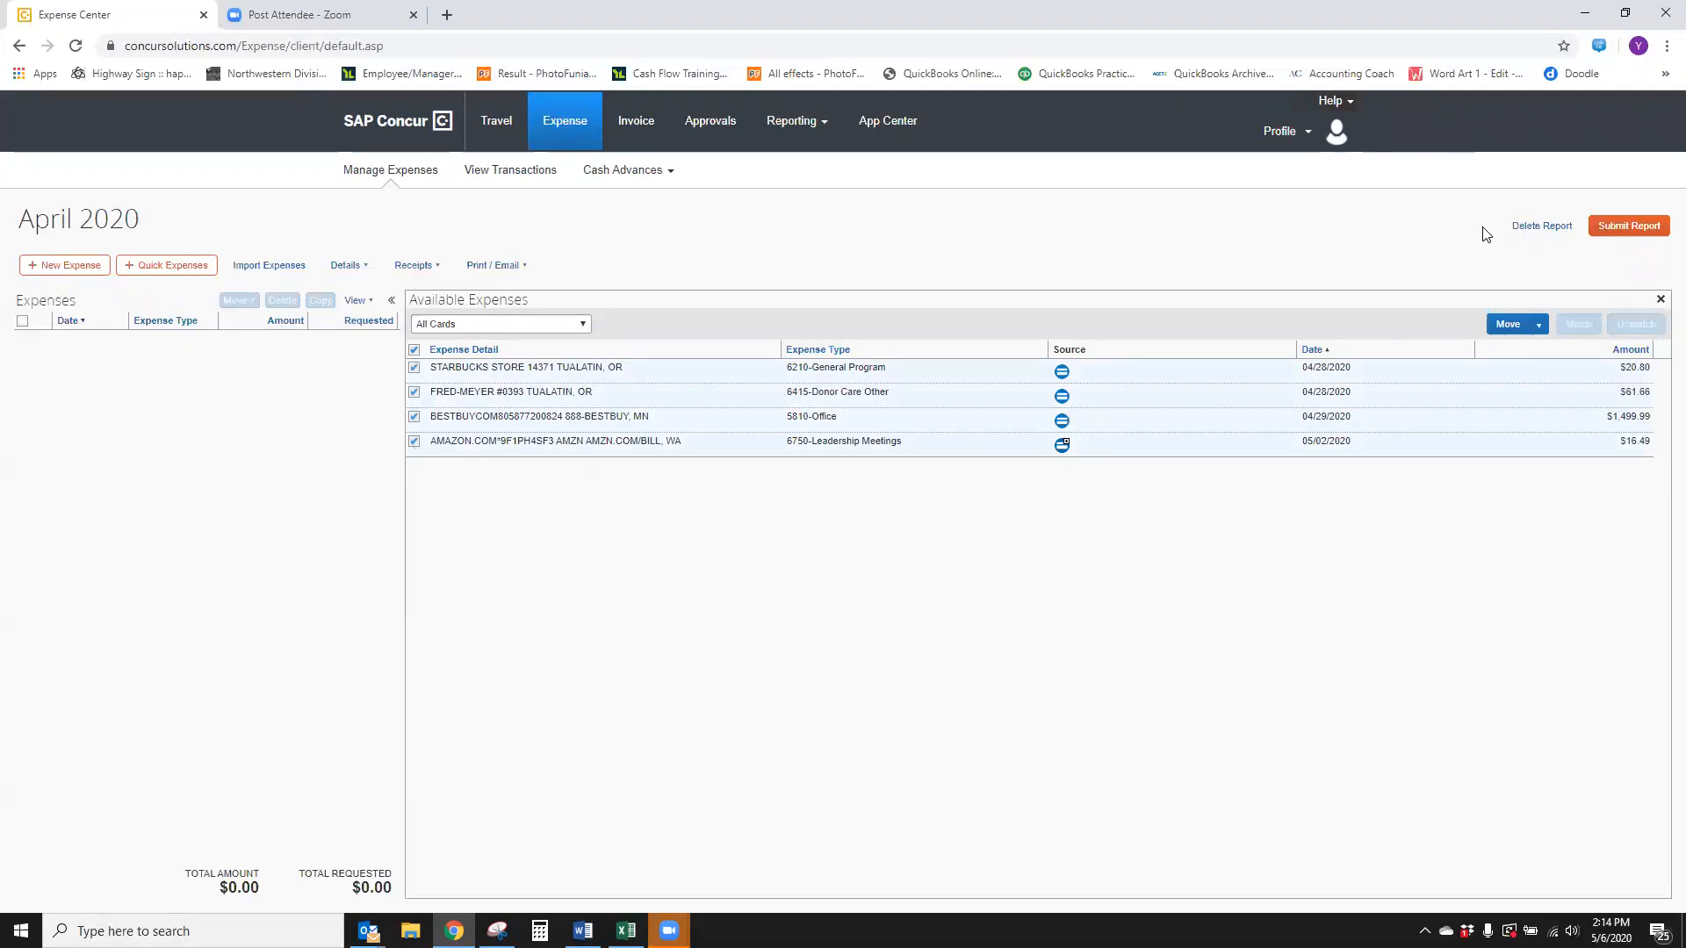
click(1538, 325)
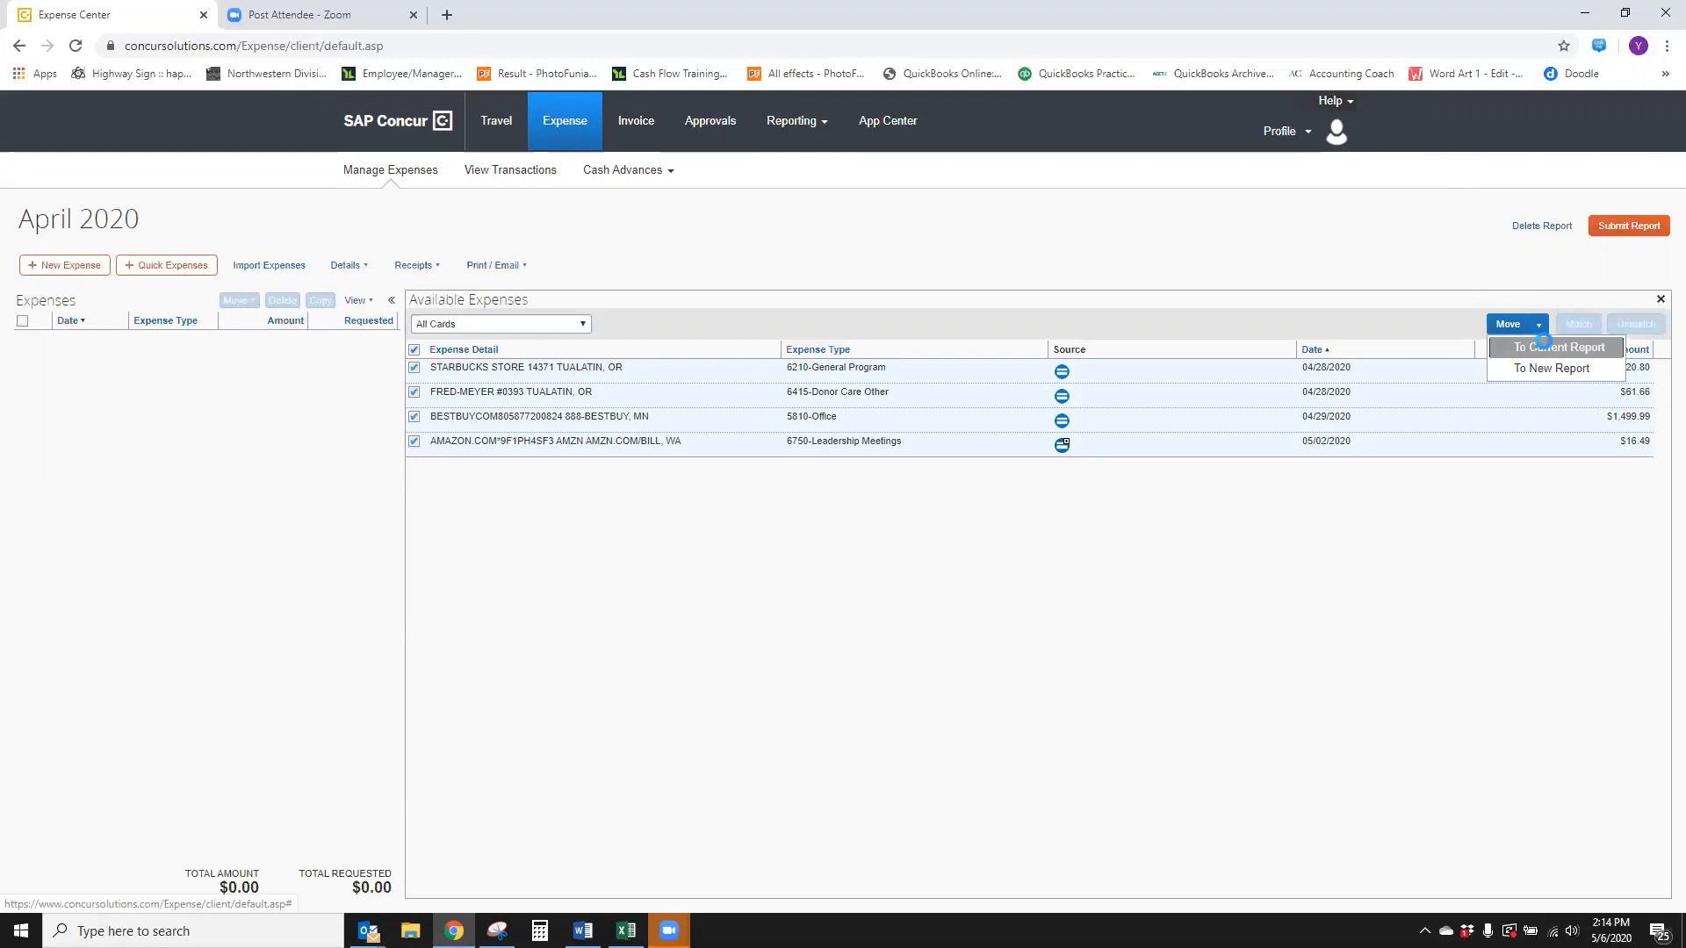
click(1544, 345)
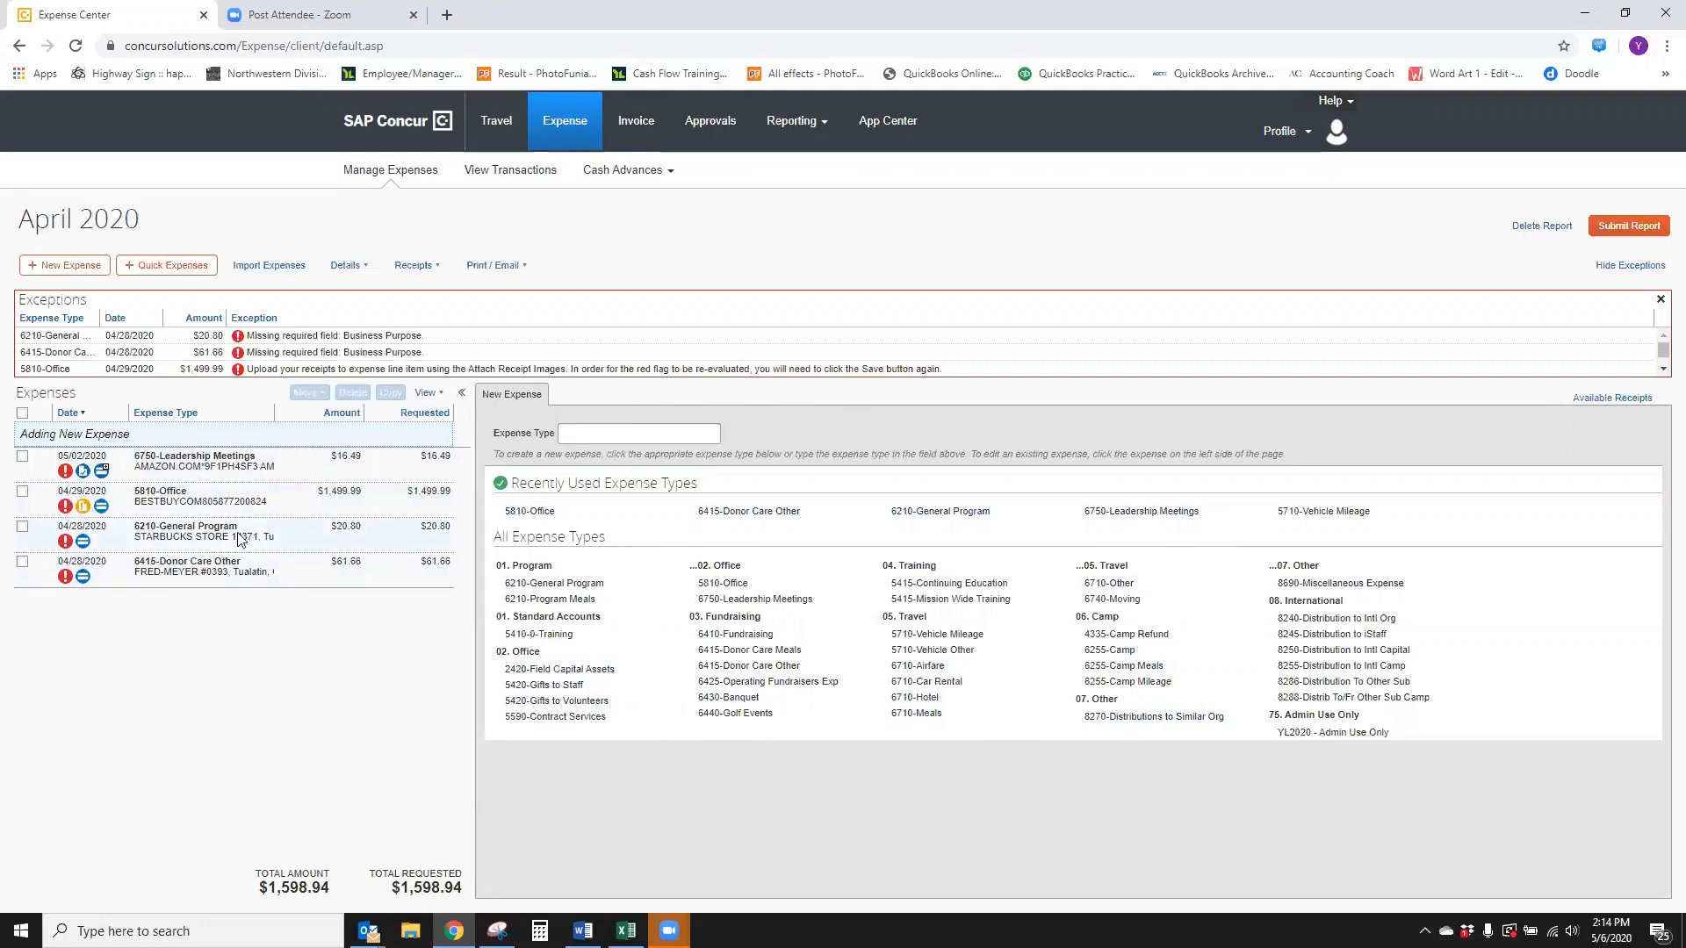
Open the Amazon expense and review the expense type options, keeping 6750-Leadership Meetings
click(288, 474)
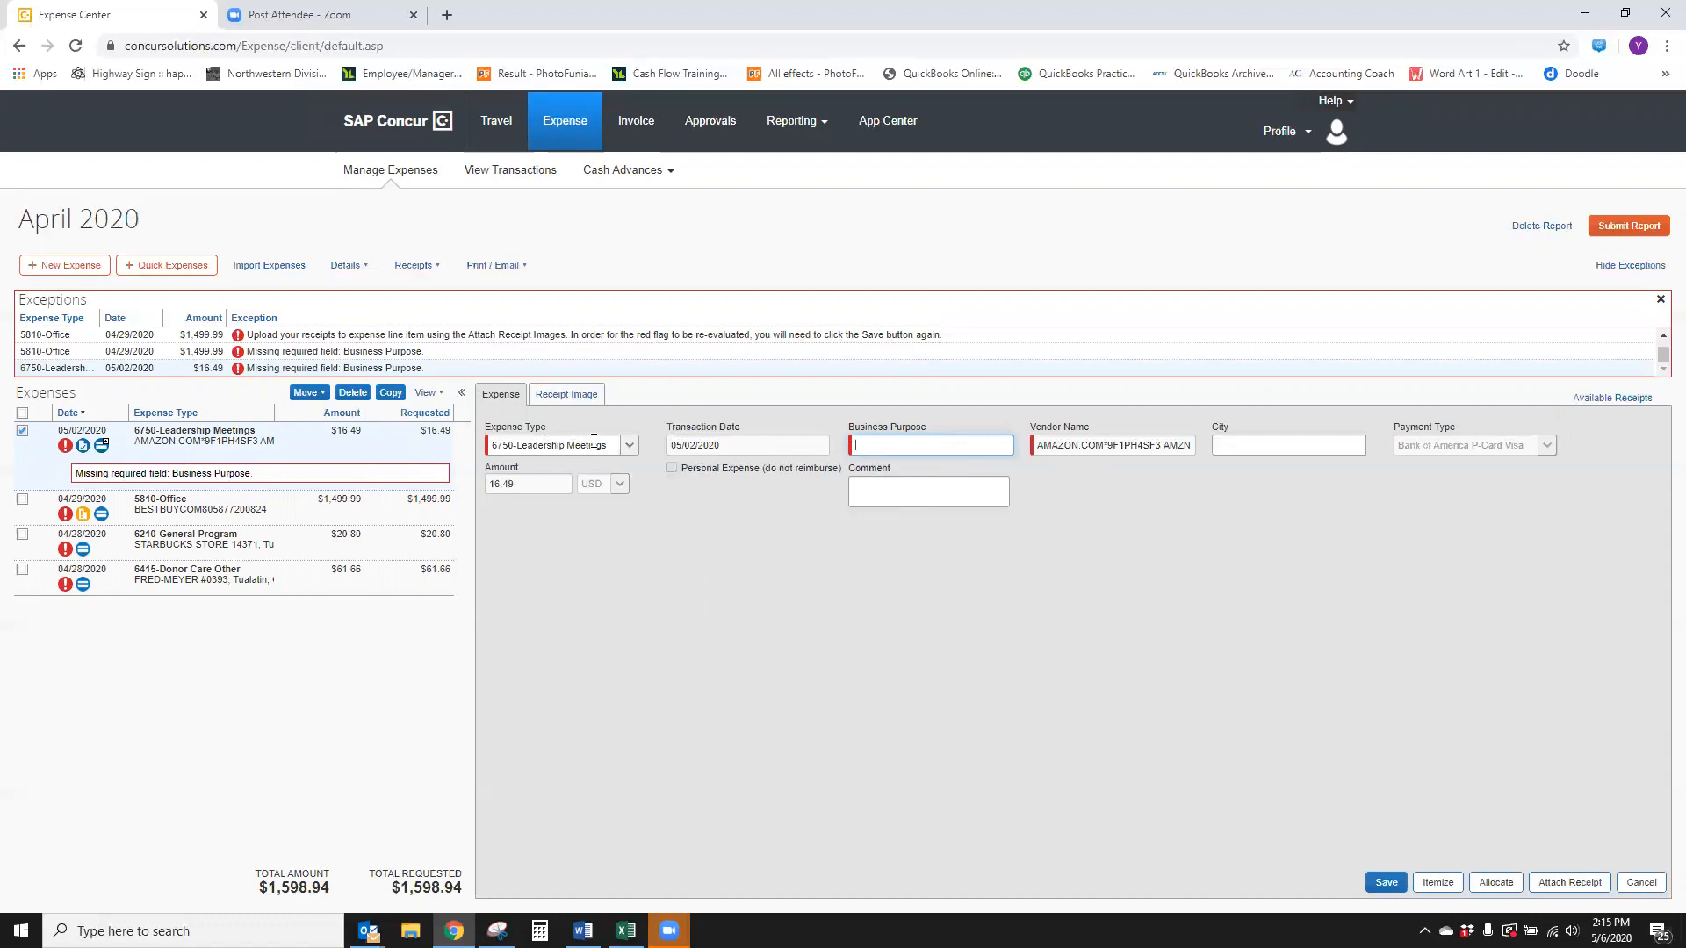
click(632, 446)
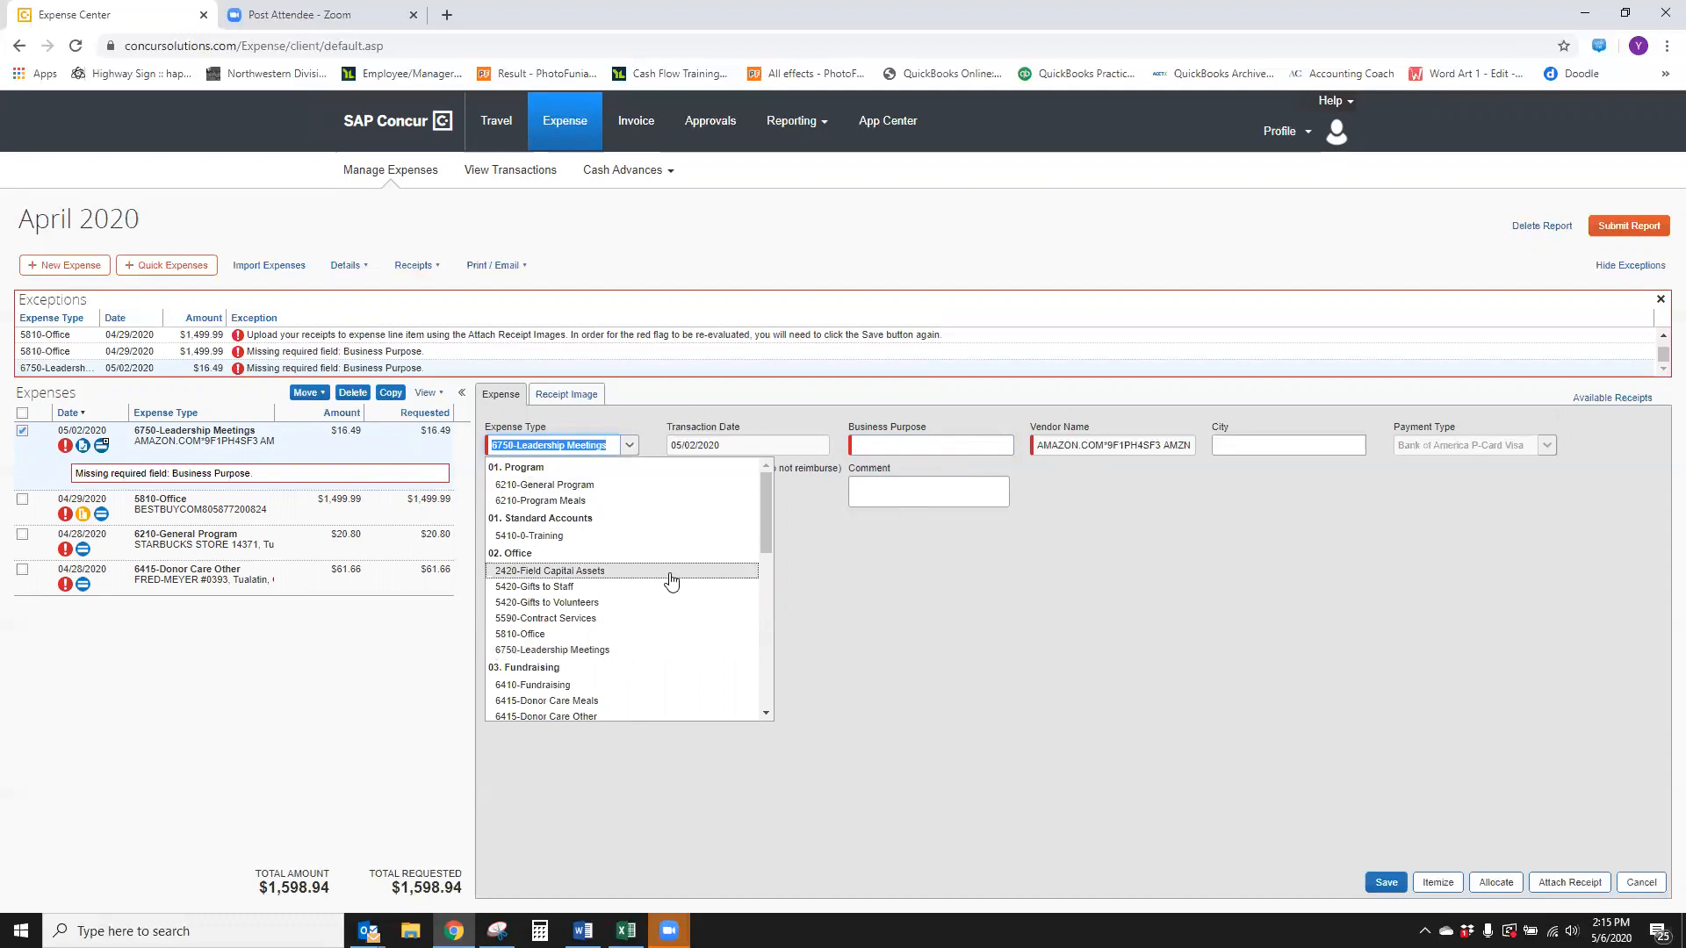
click(602, 651)
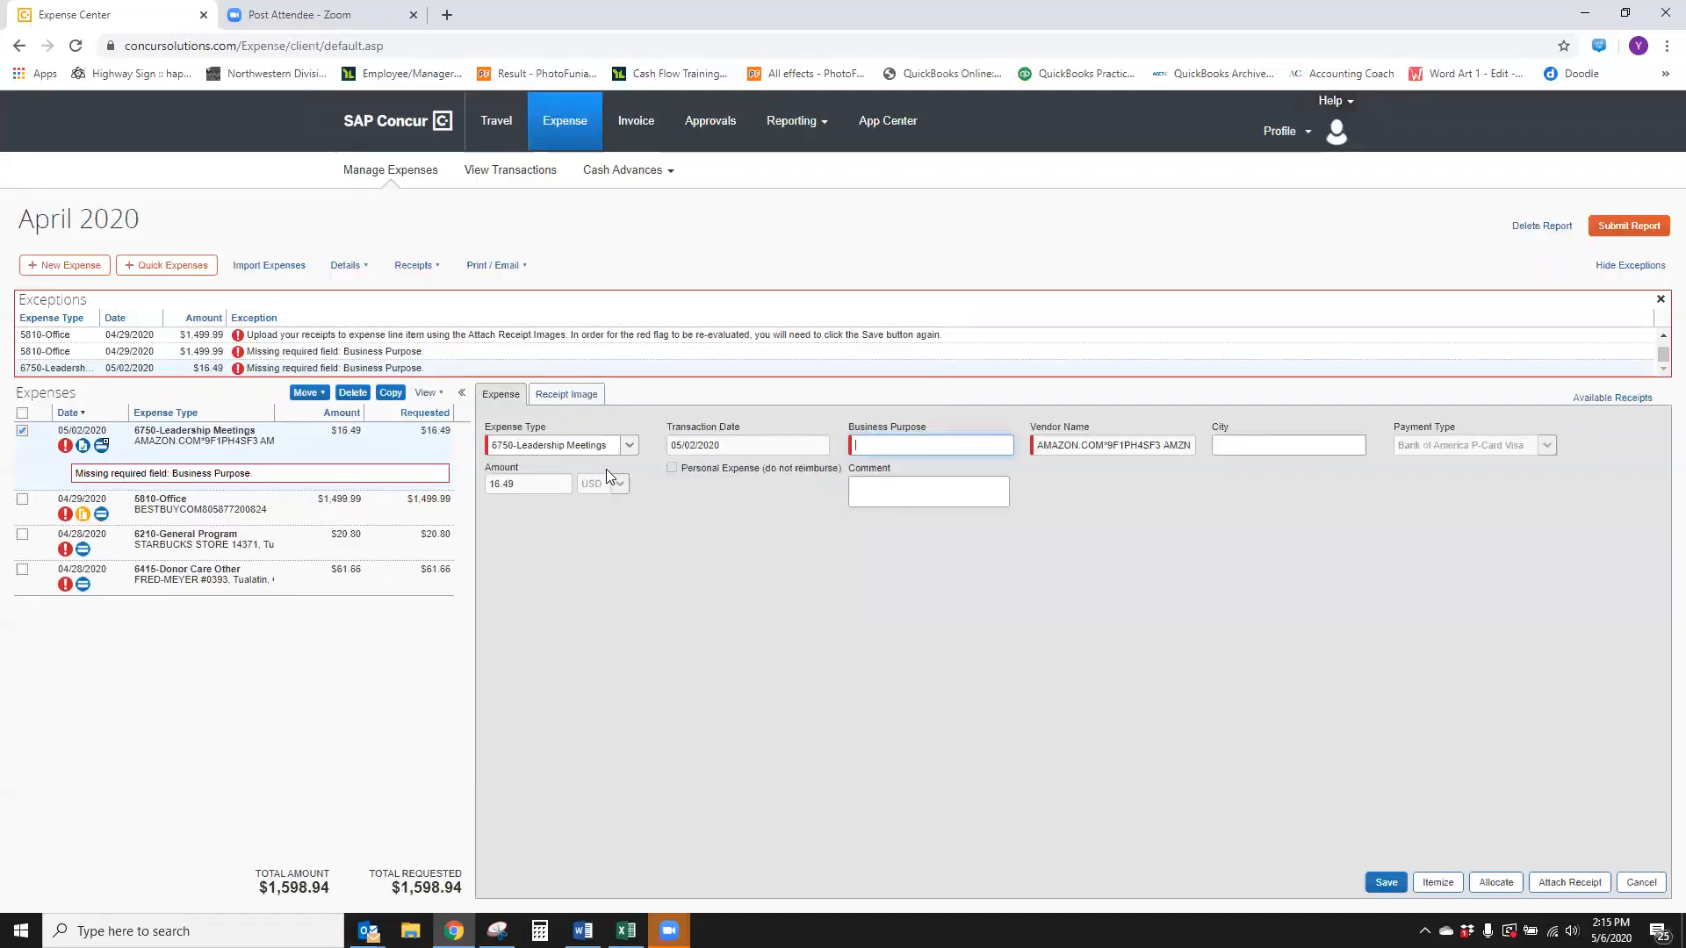
click(631, 445)
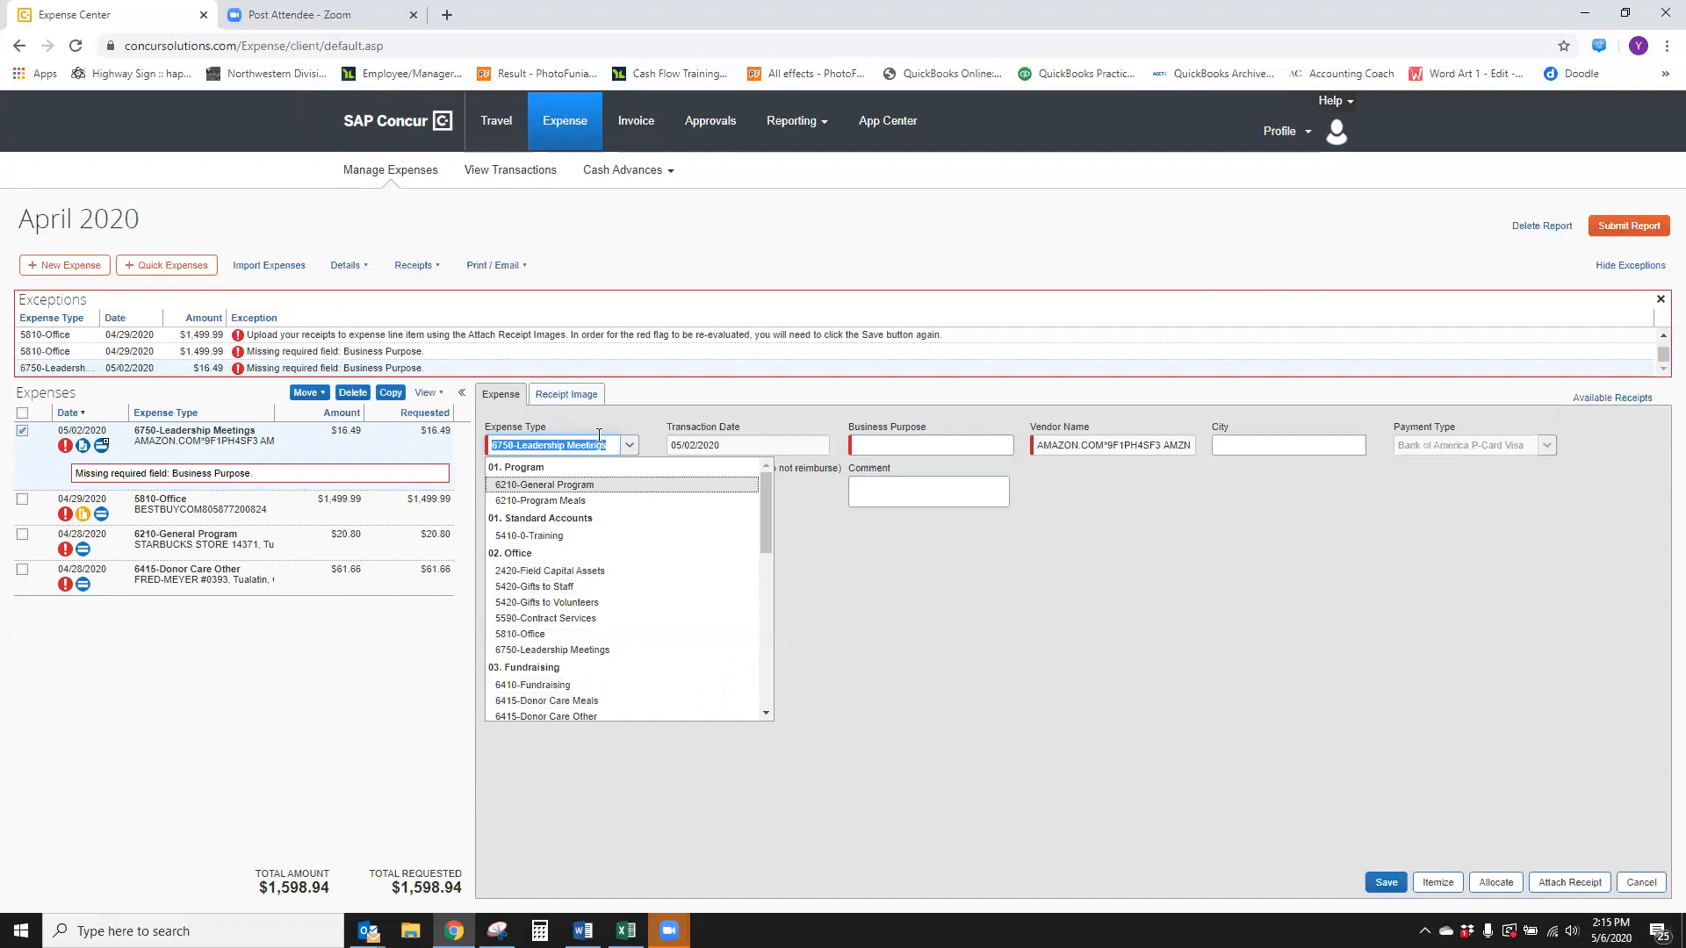
click(637, 451)
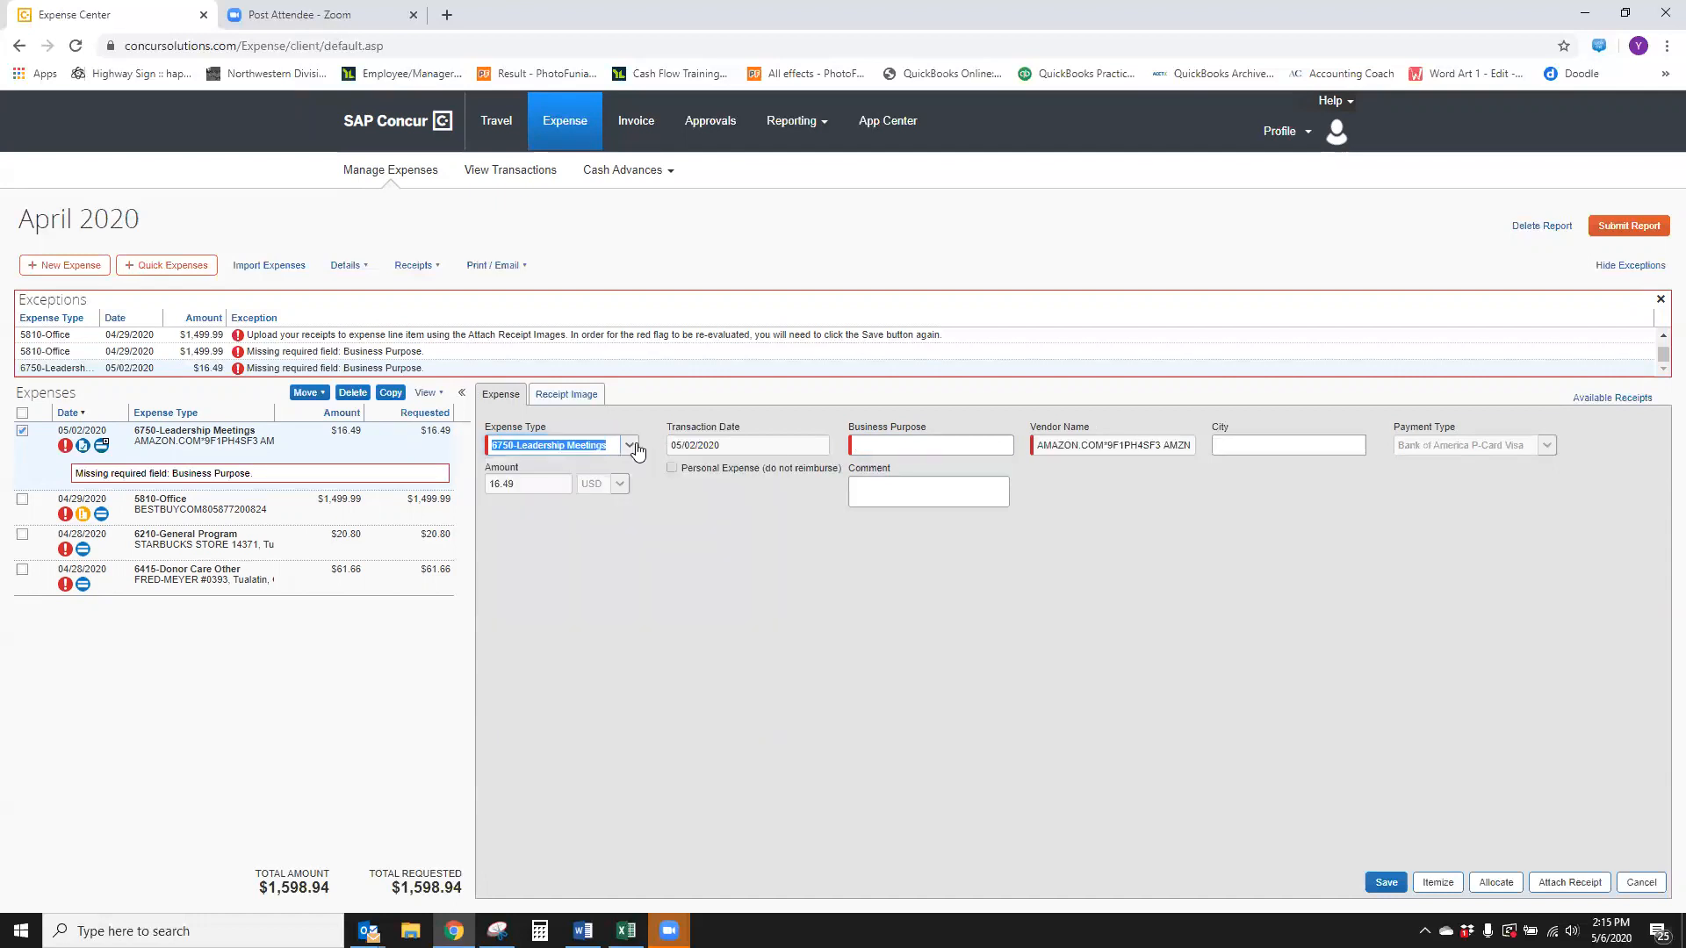
Enter the Amazon expense's business purpose as books for ministry center meeting and save it
click(887, 446)
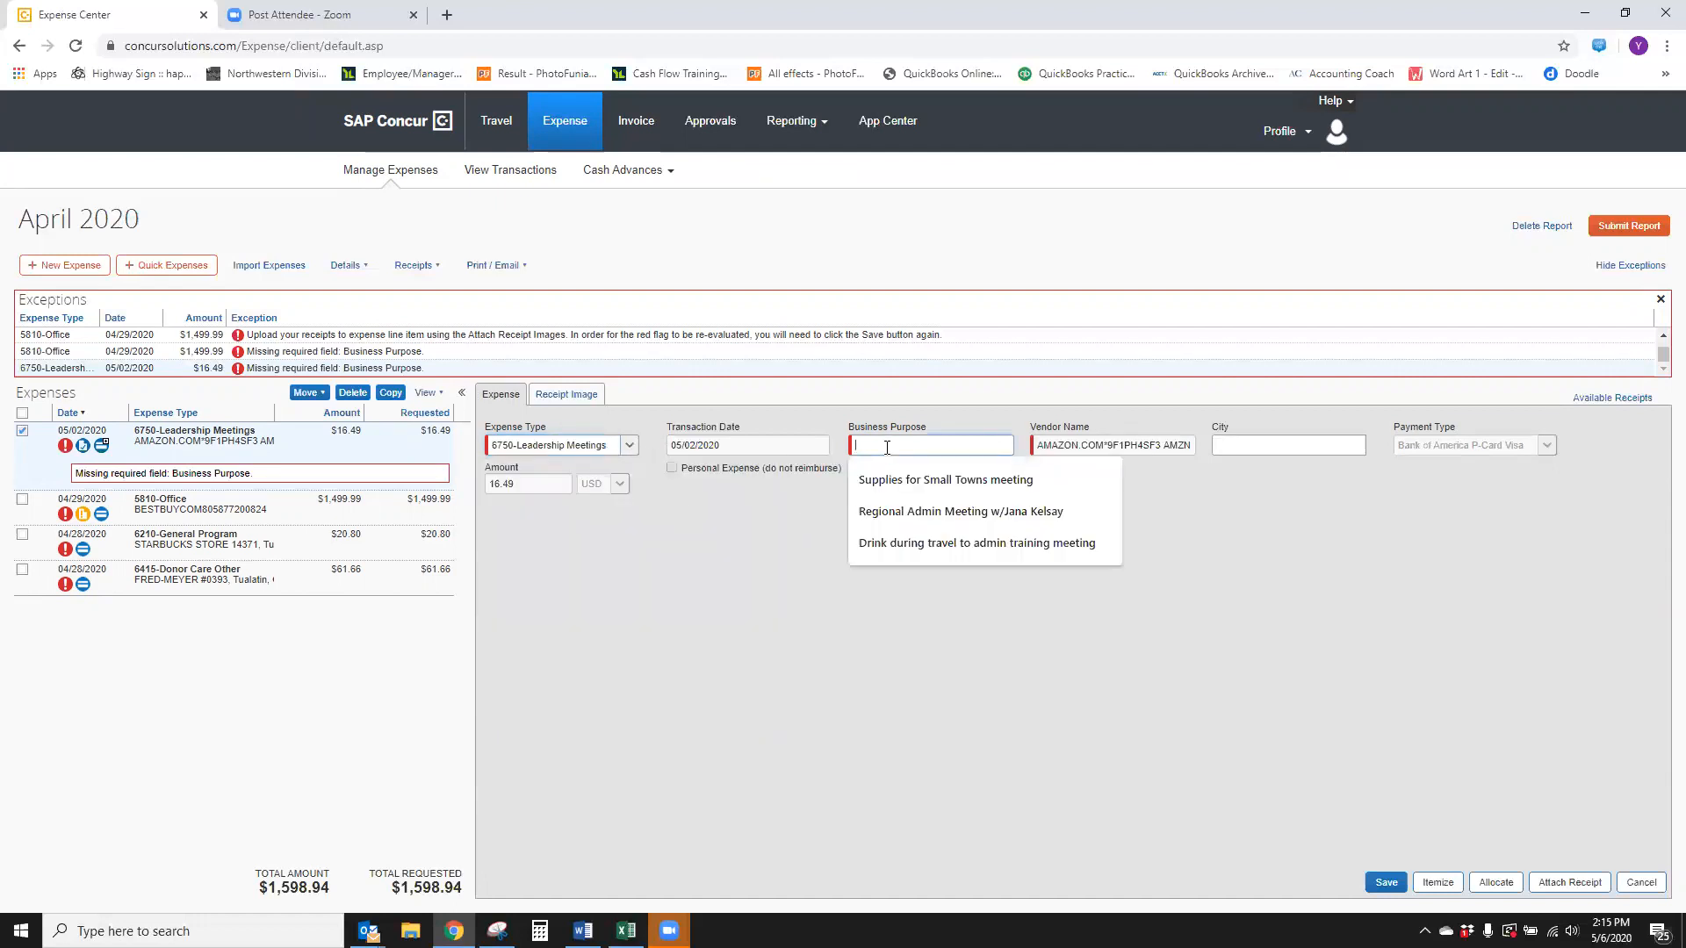
click(810, 544)
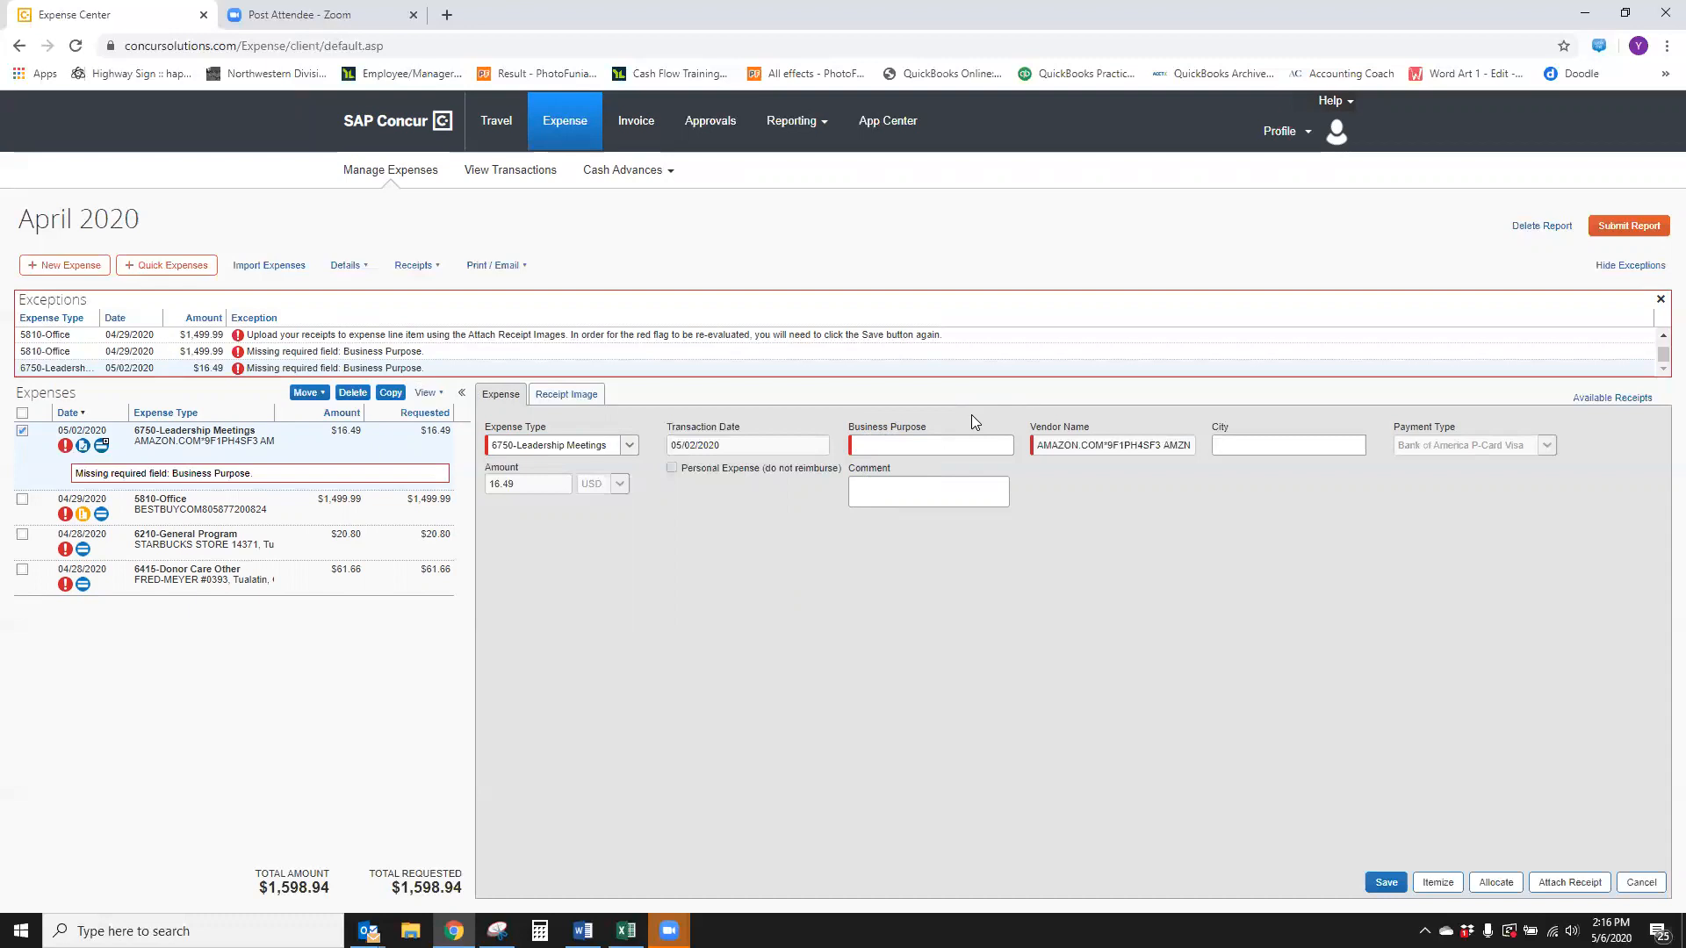
click(882, 445)
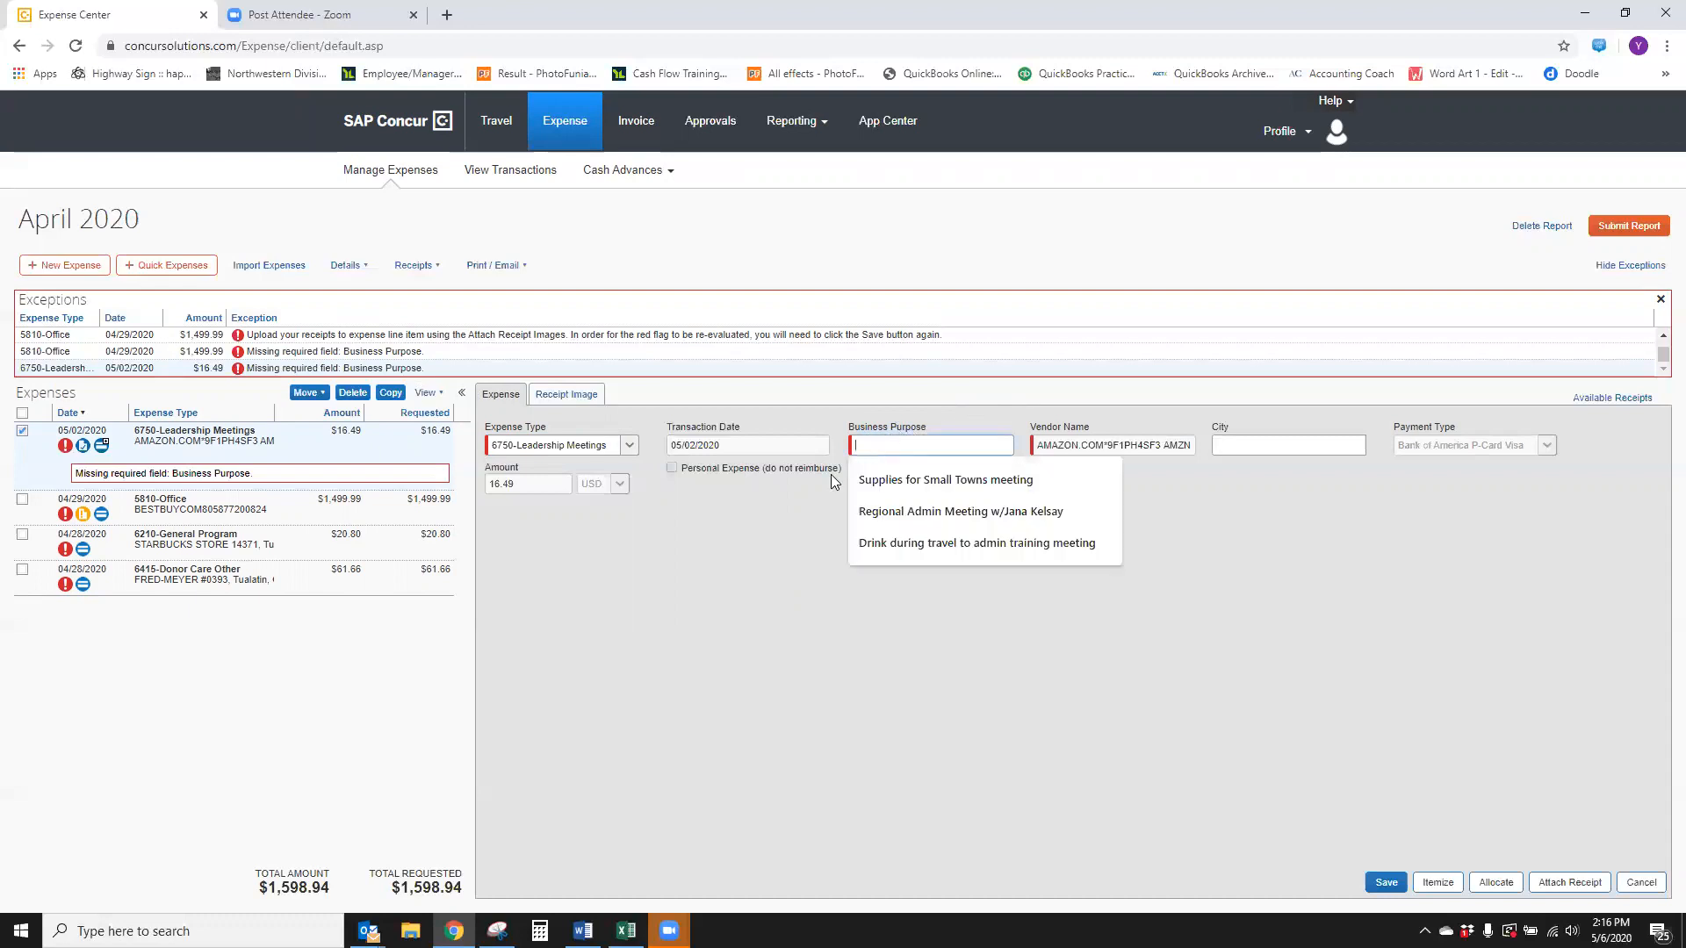
text(book)
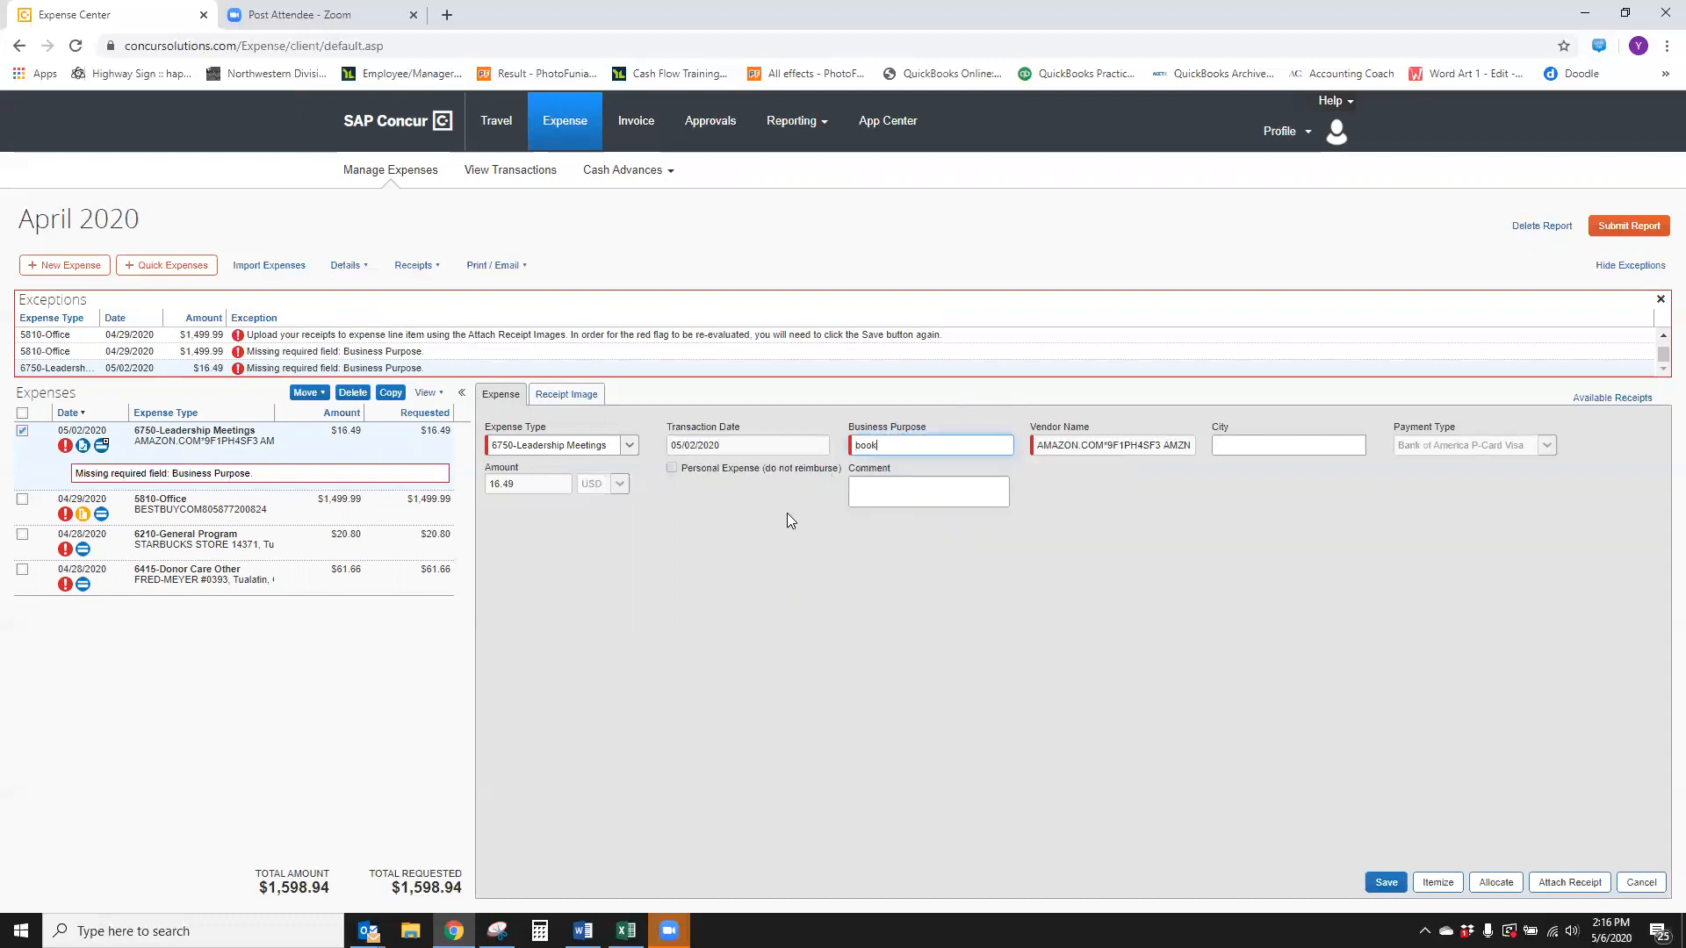
text(s for ministry center meeting)
click(1377, 880)
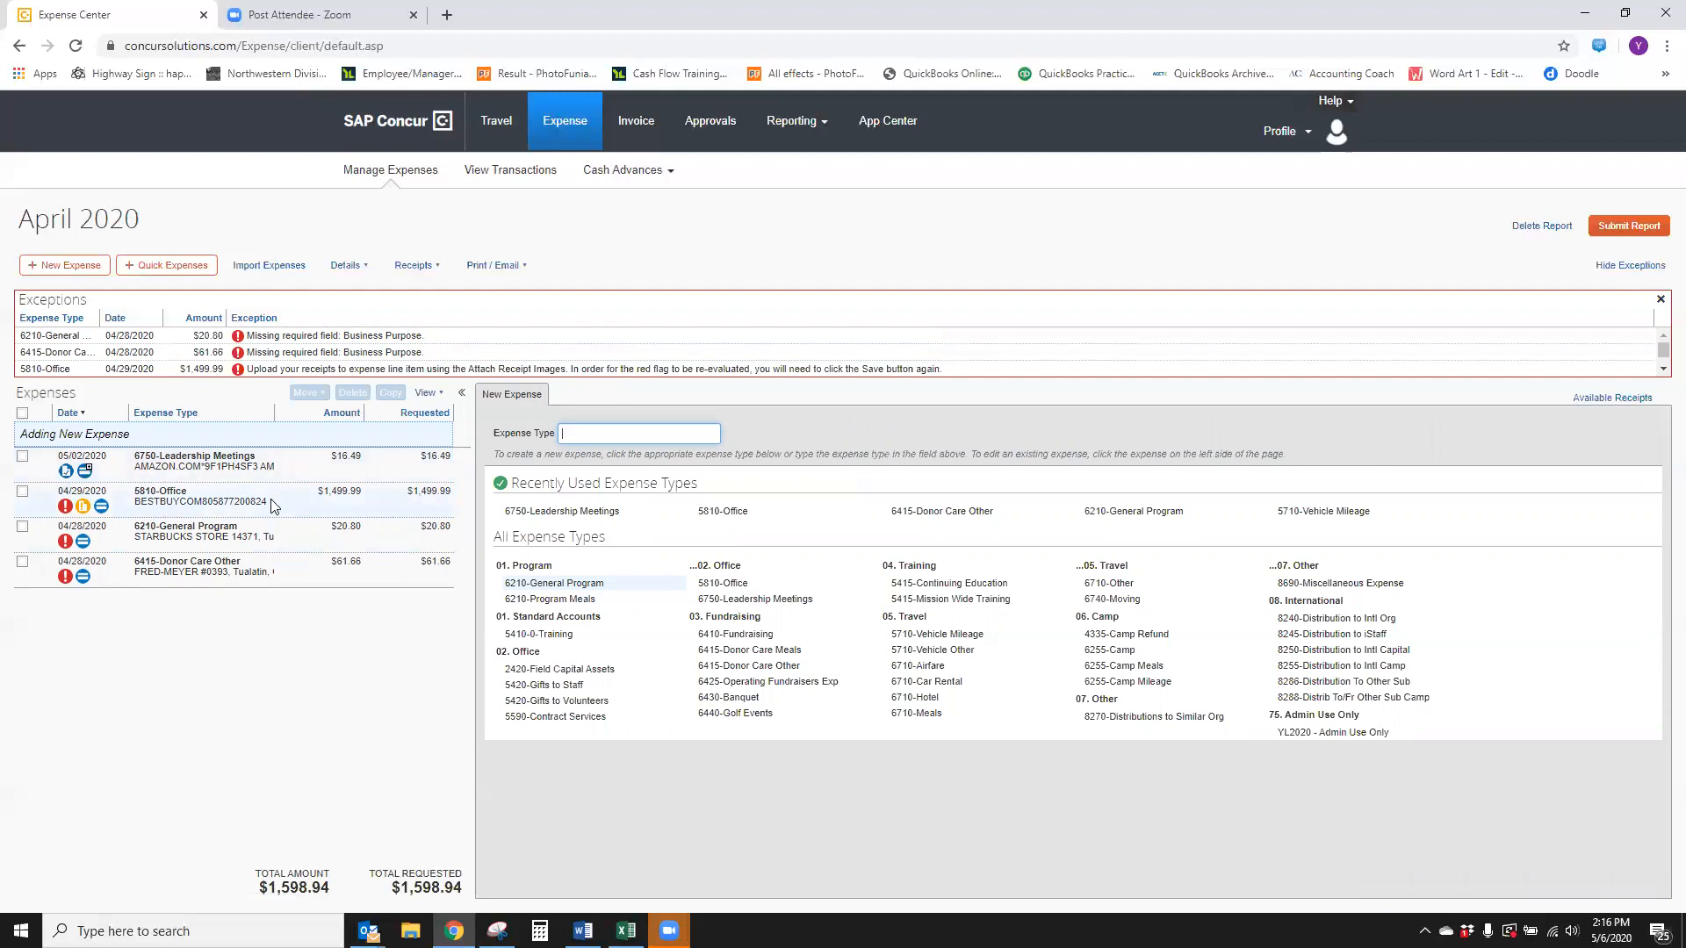
Open the Starbucks expense, keep 6210-General Program, enter business purpose drinks for kids during contact work, and save
click(239, 539)
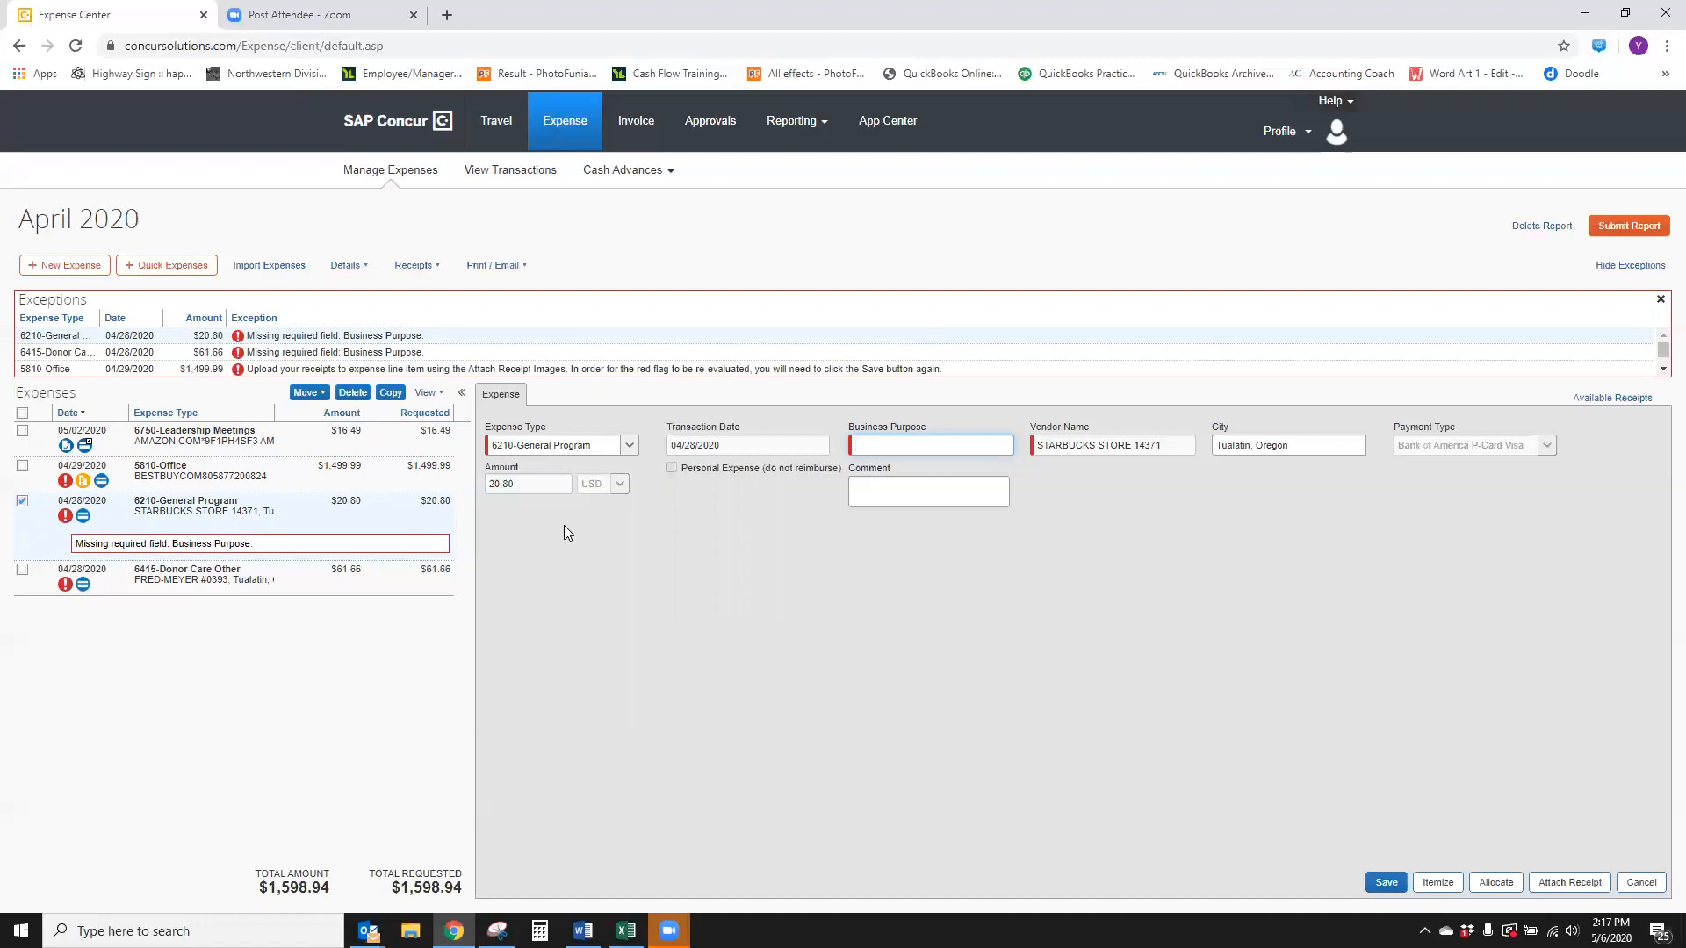
click(628, 449)
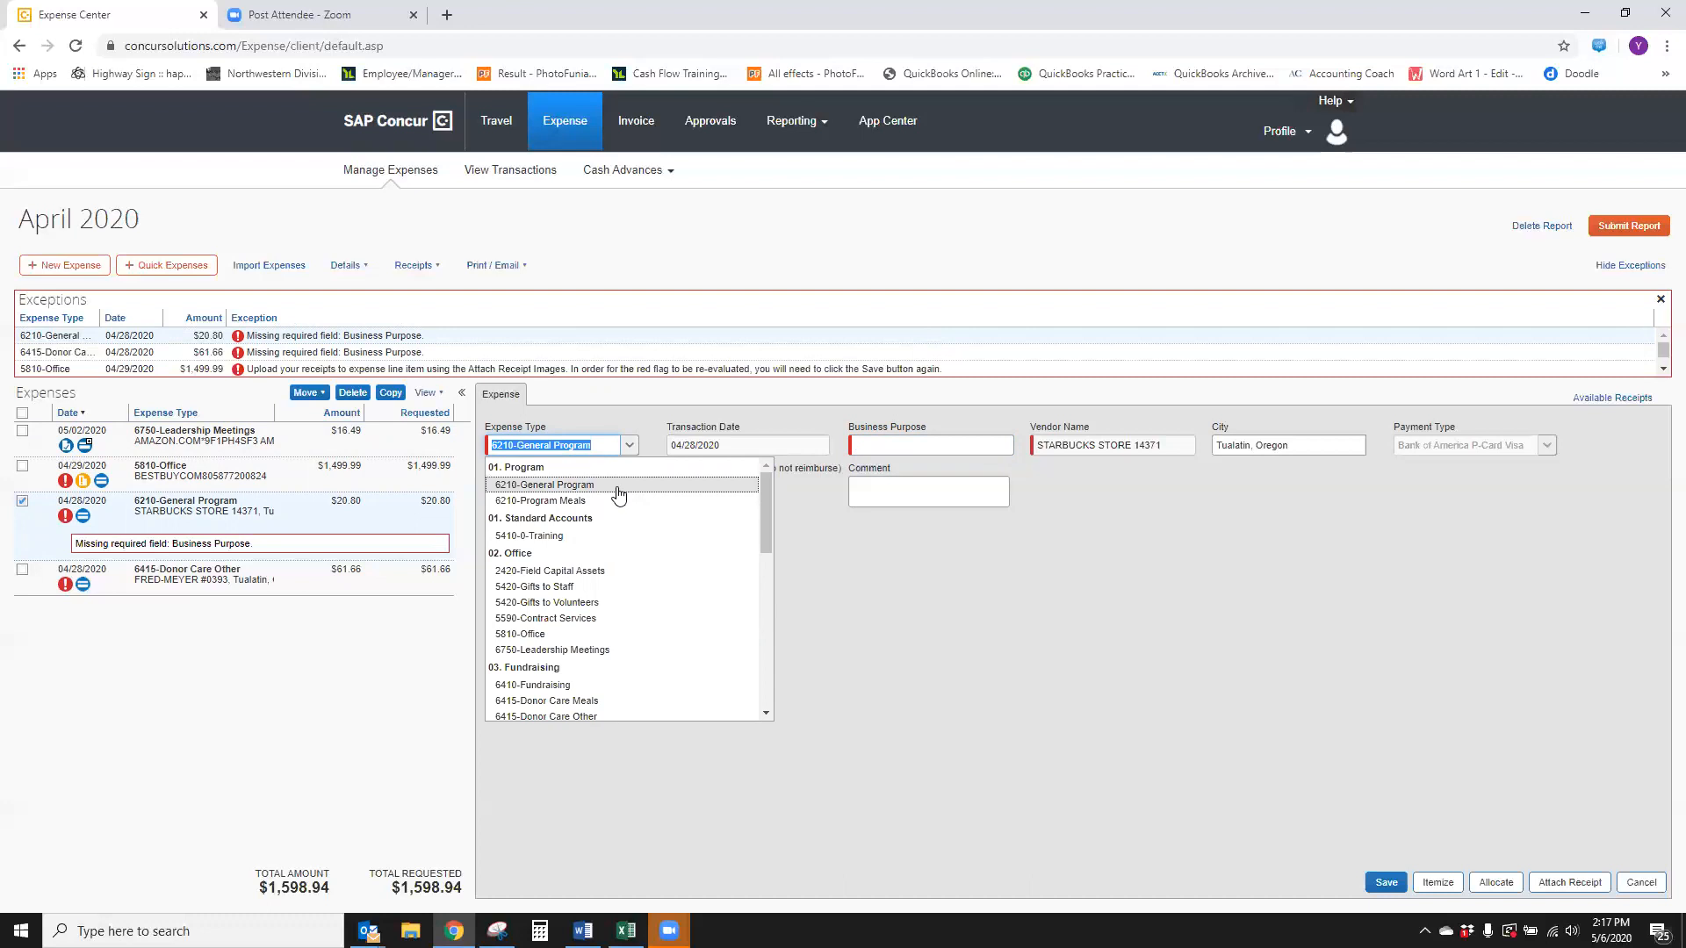
click(618, 495)
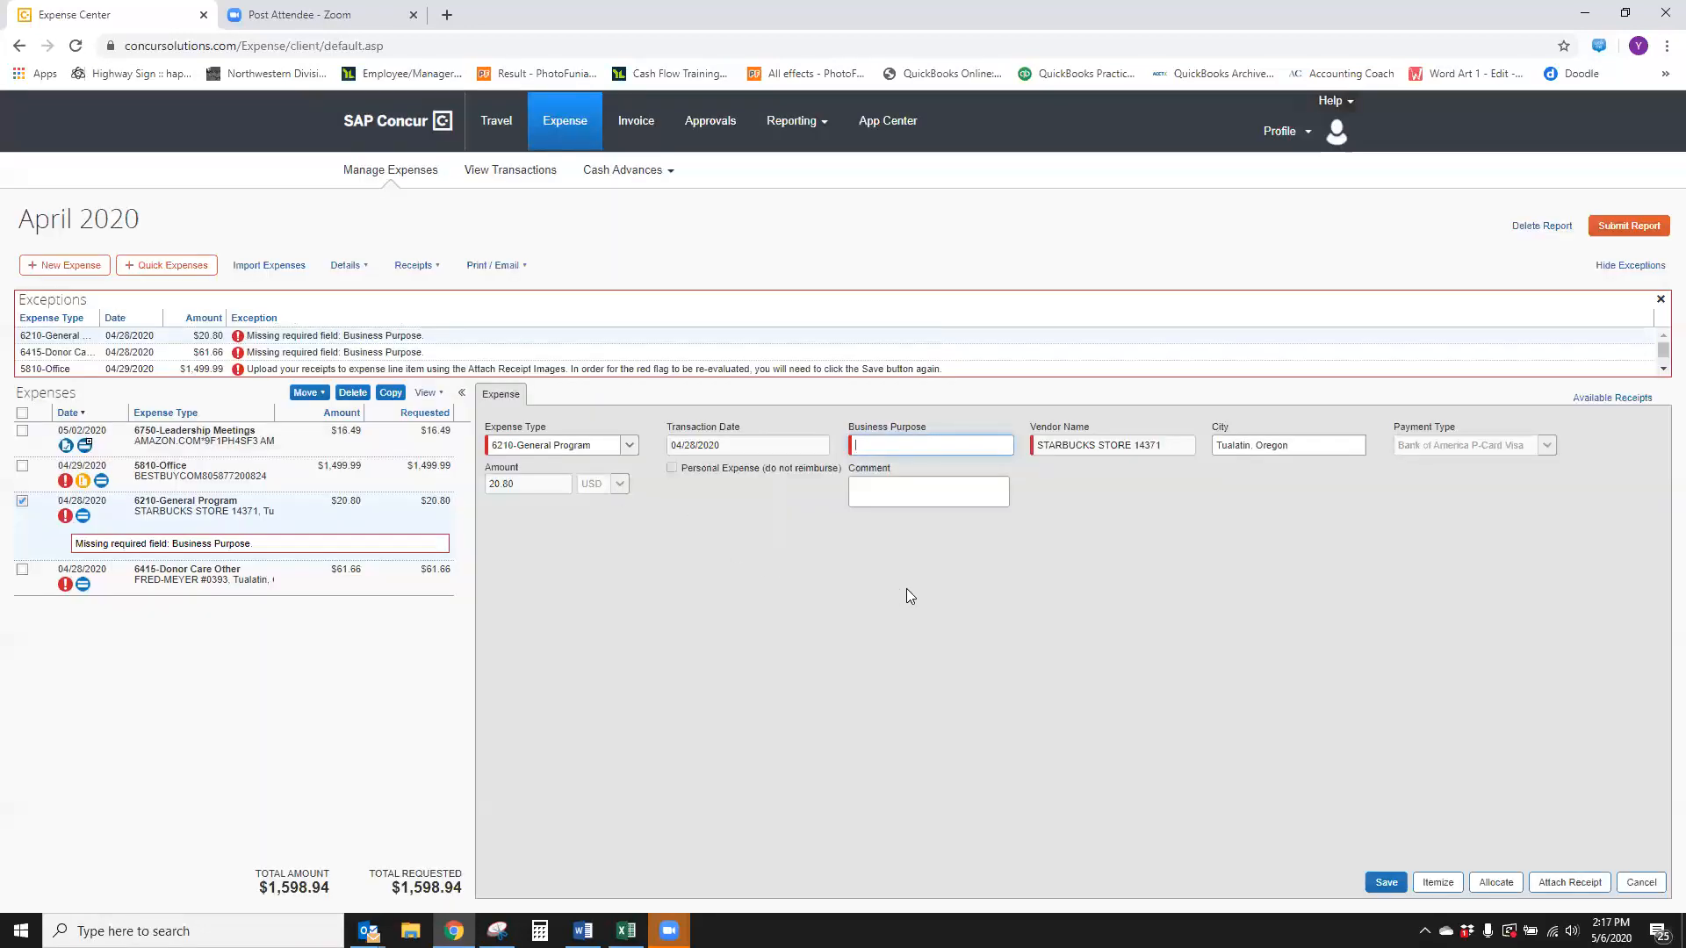
text(drinkls)
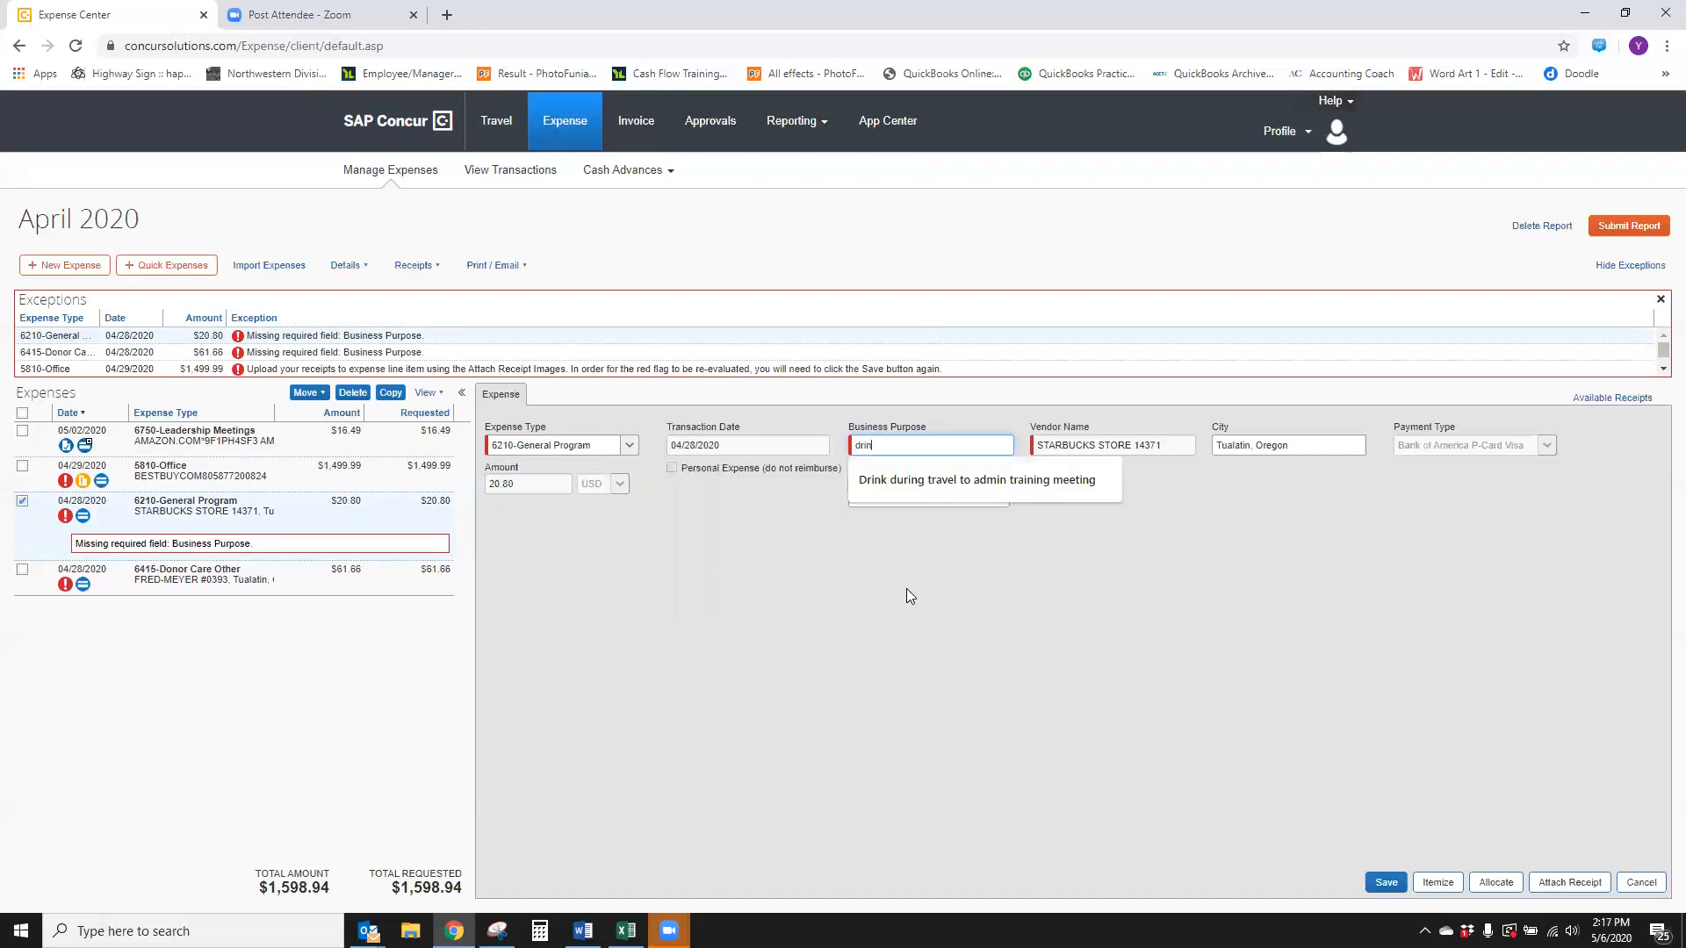
key(BackSpace)
key(BackSpace)
text(s fo)
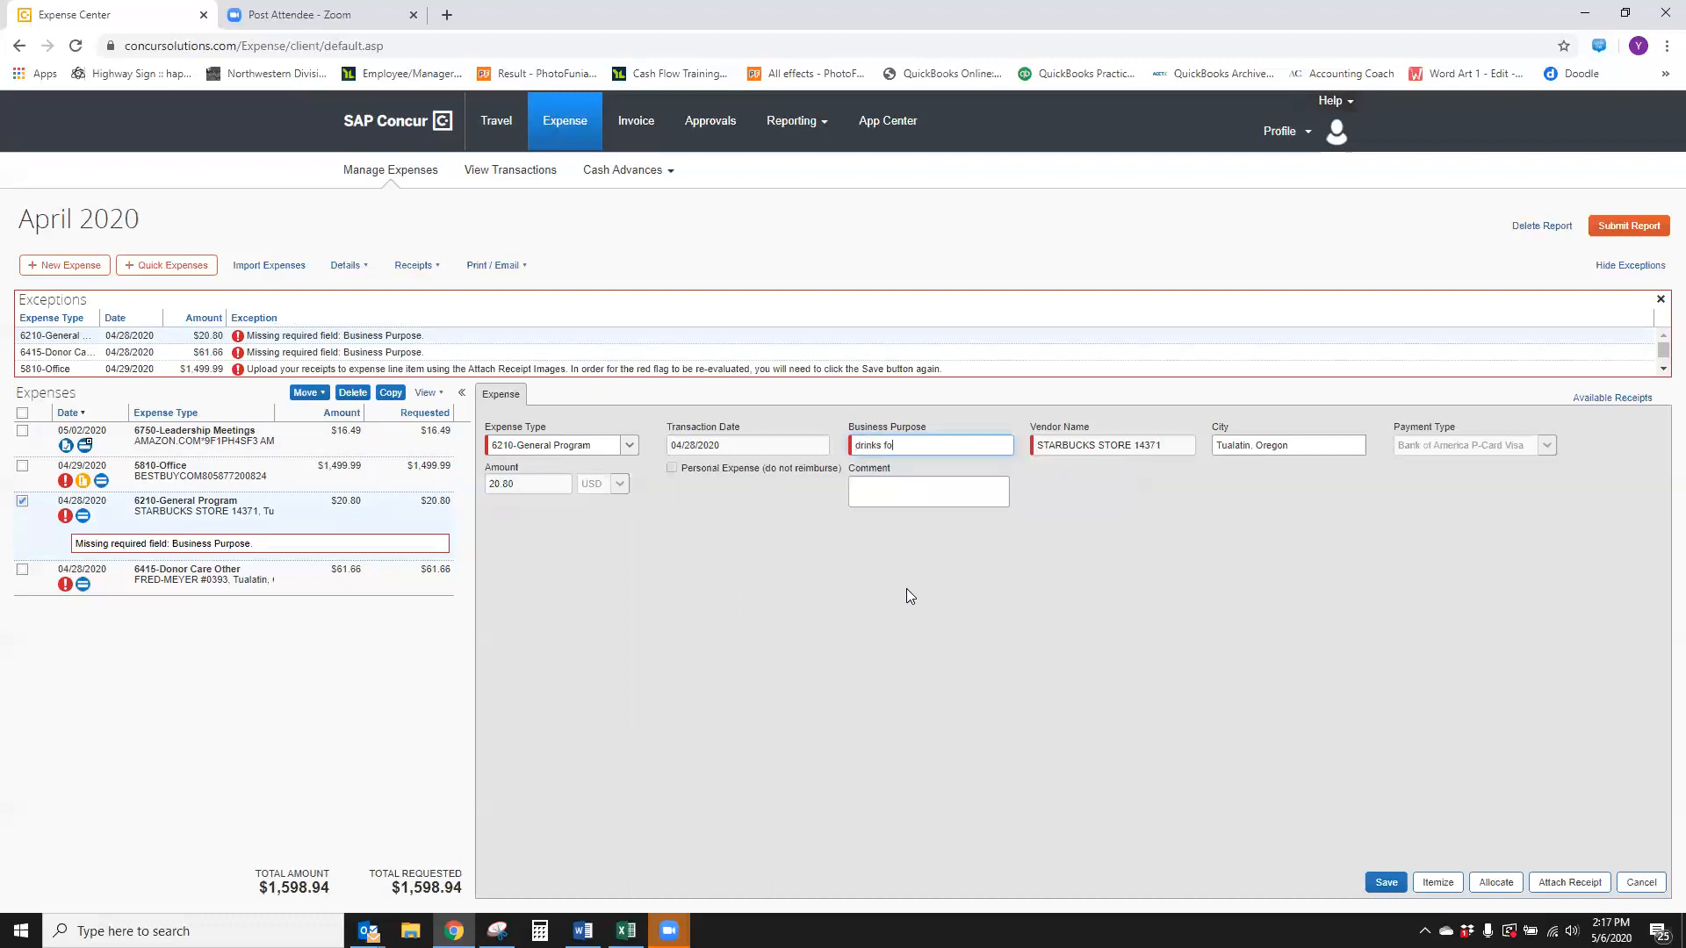
text(r kids during contact work)
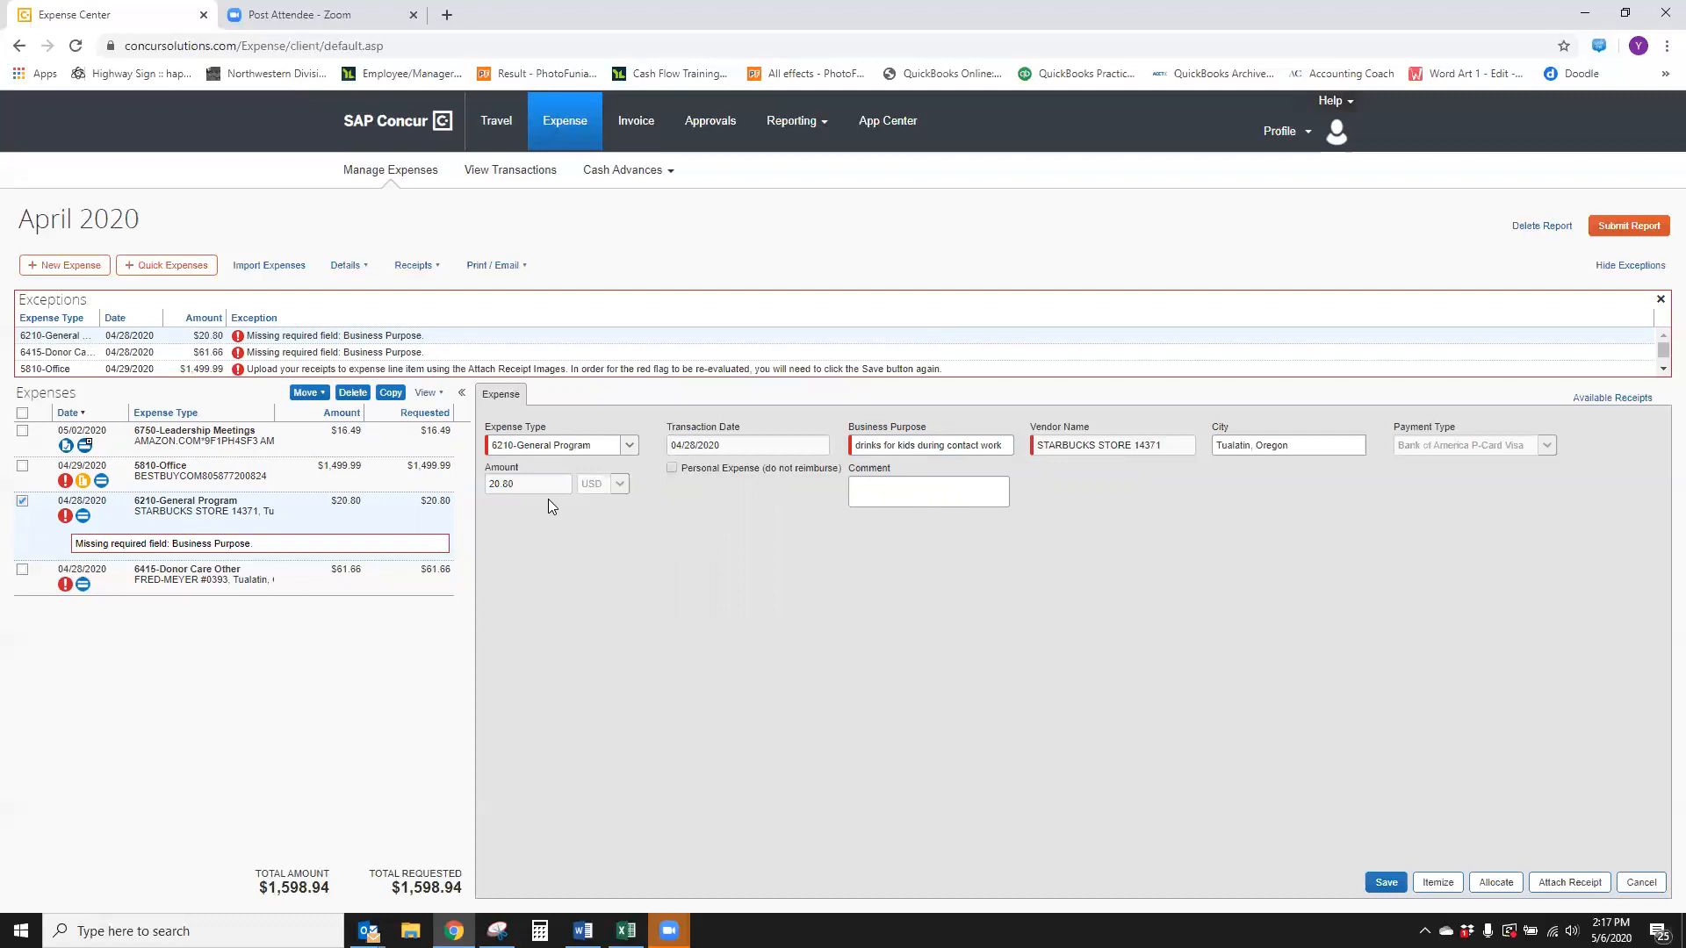
click(1384, 874)
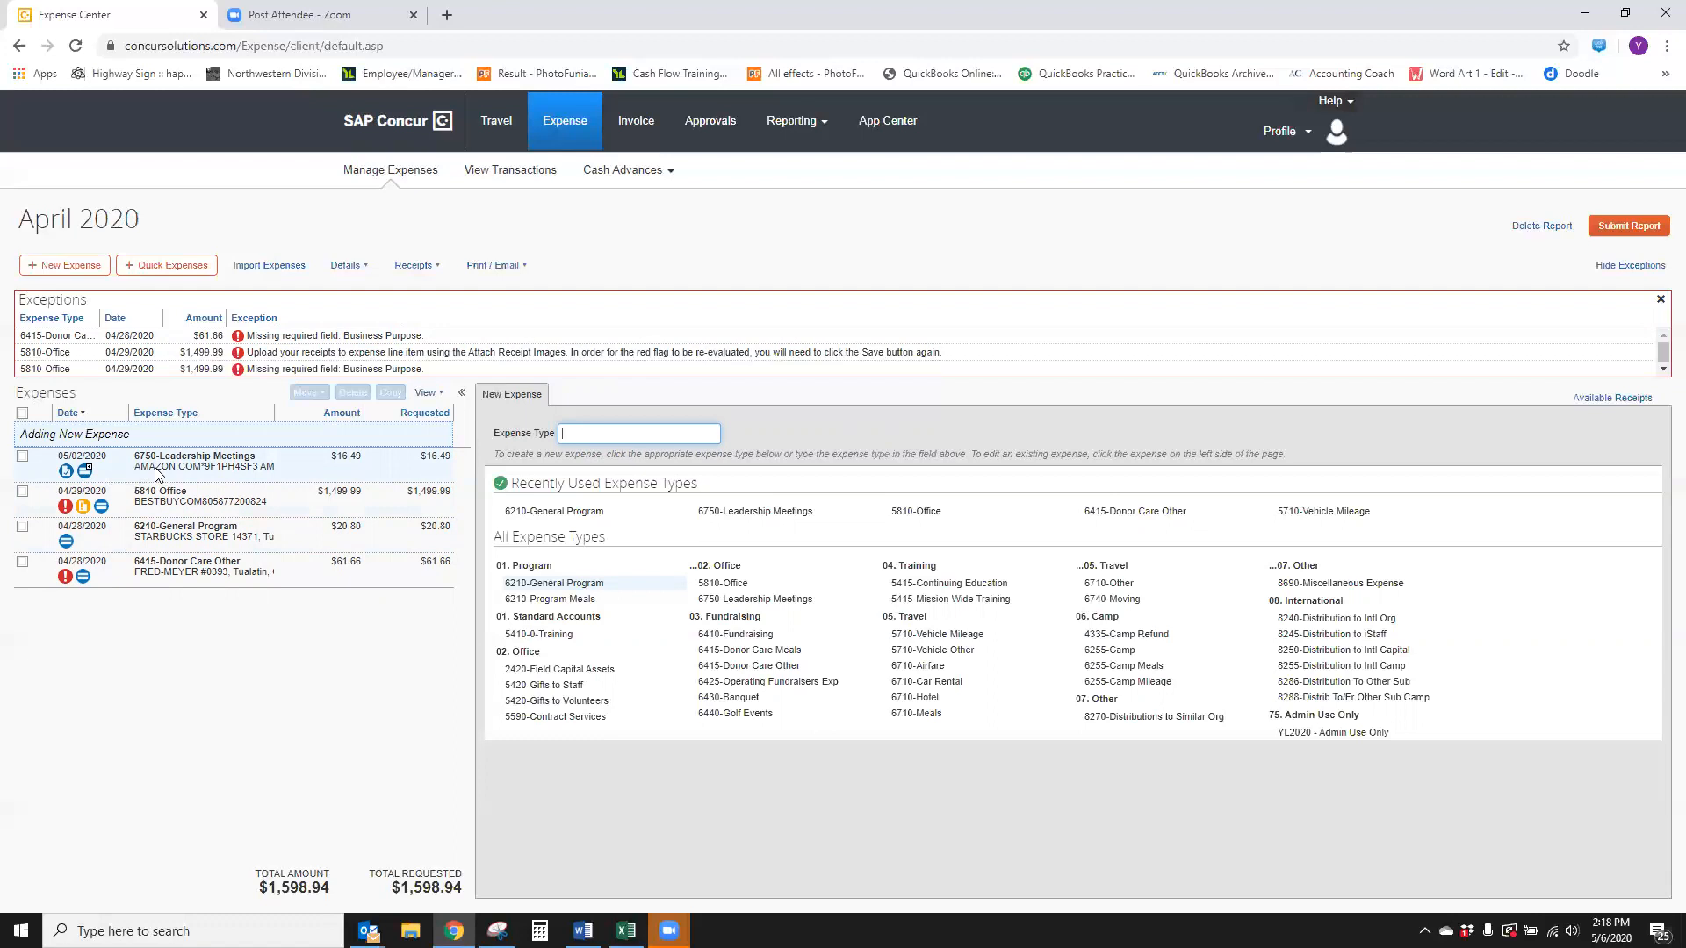
Set the Fred-Meyer expense type to 6415-Donor Care Other, business purpose gifts mailed to area donor, and save
click(224, 572)
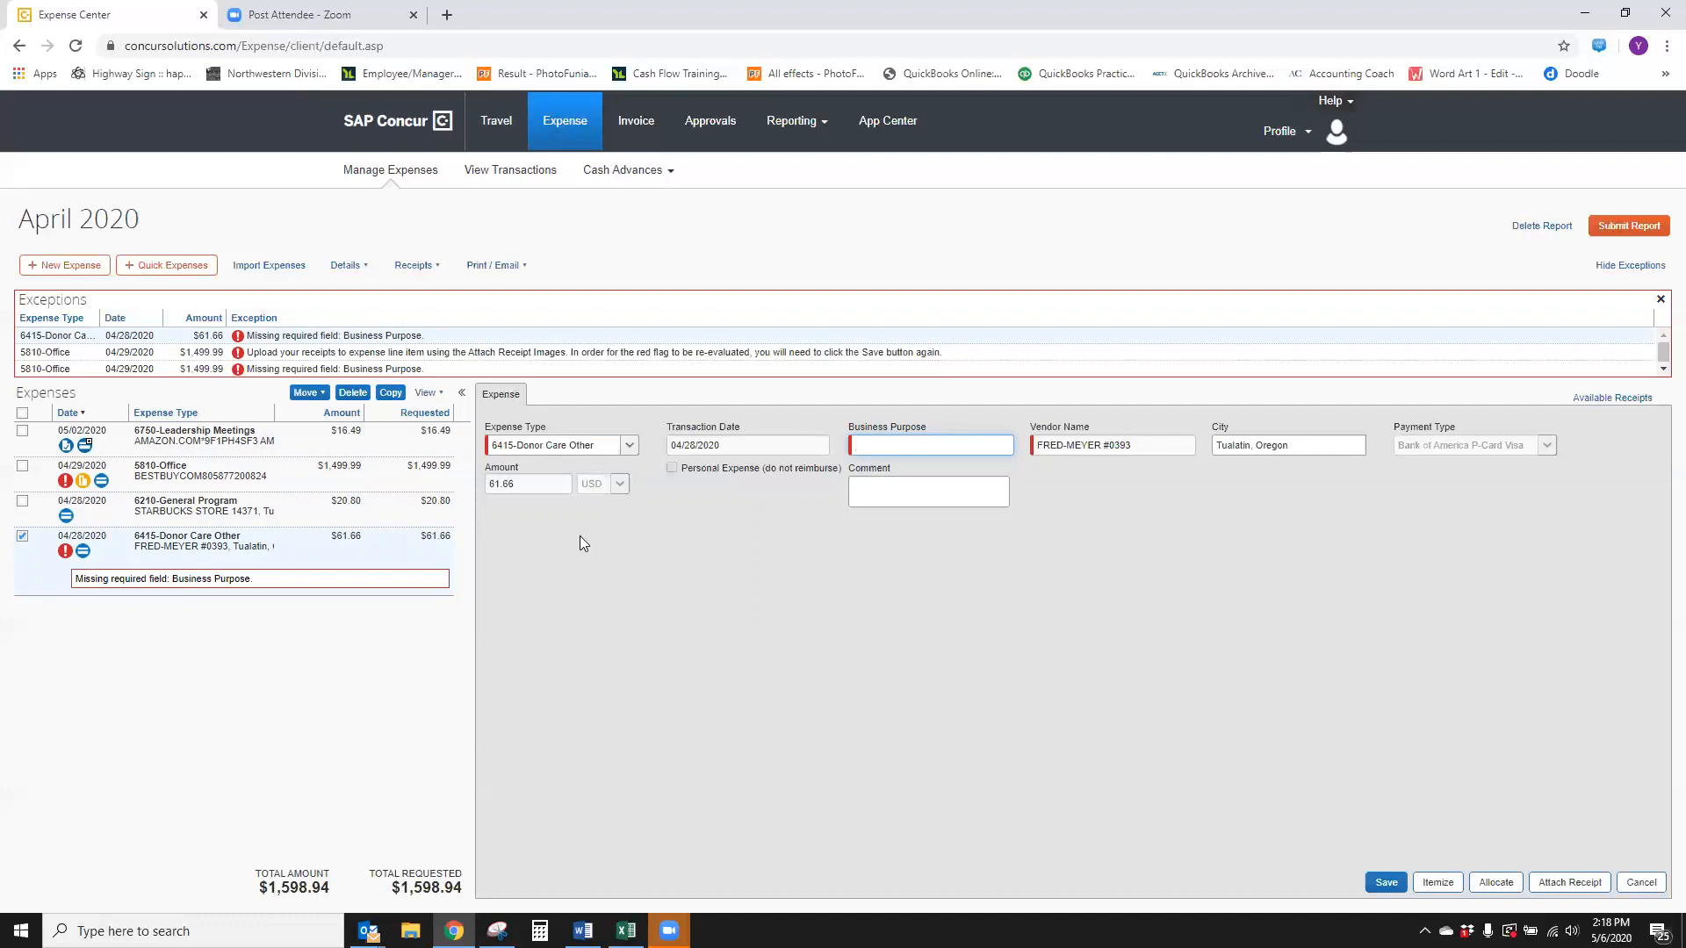
click(630, 445)
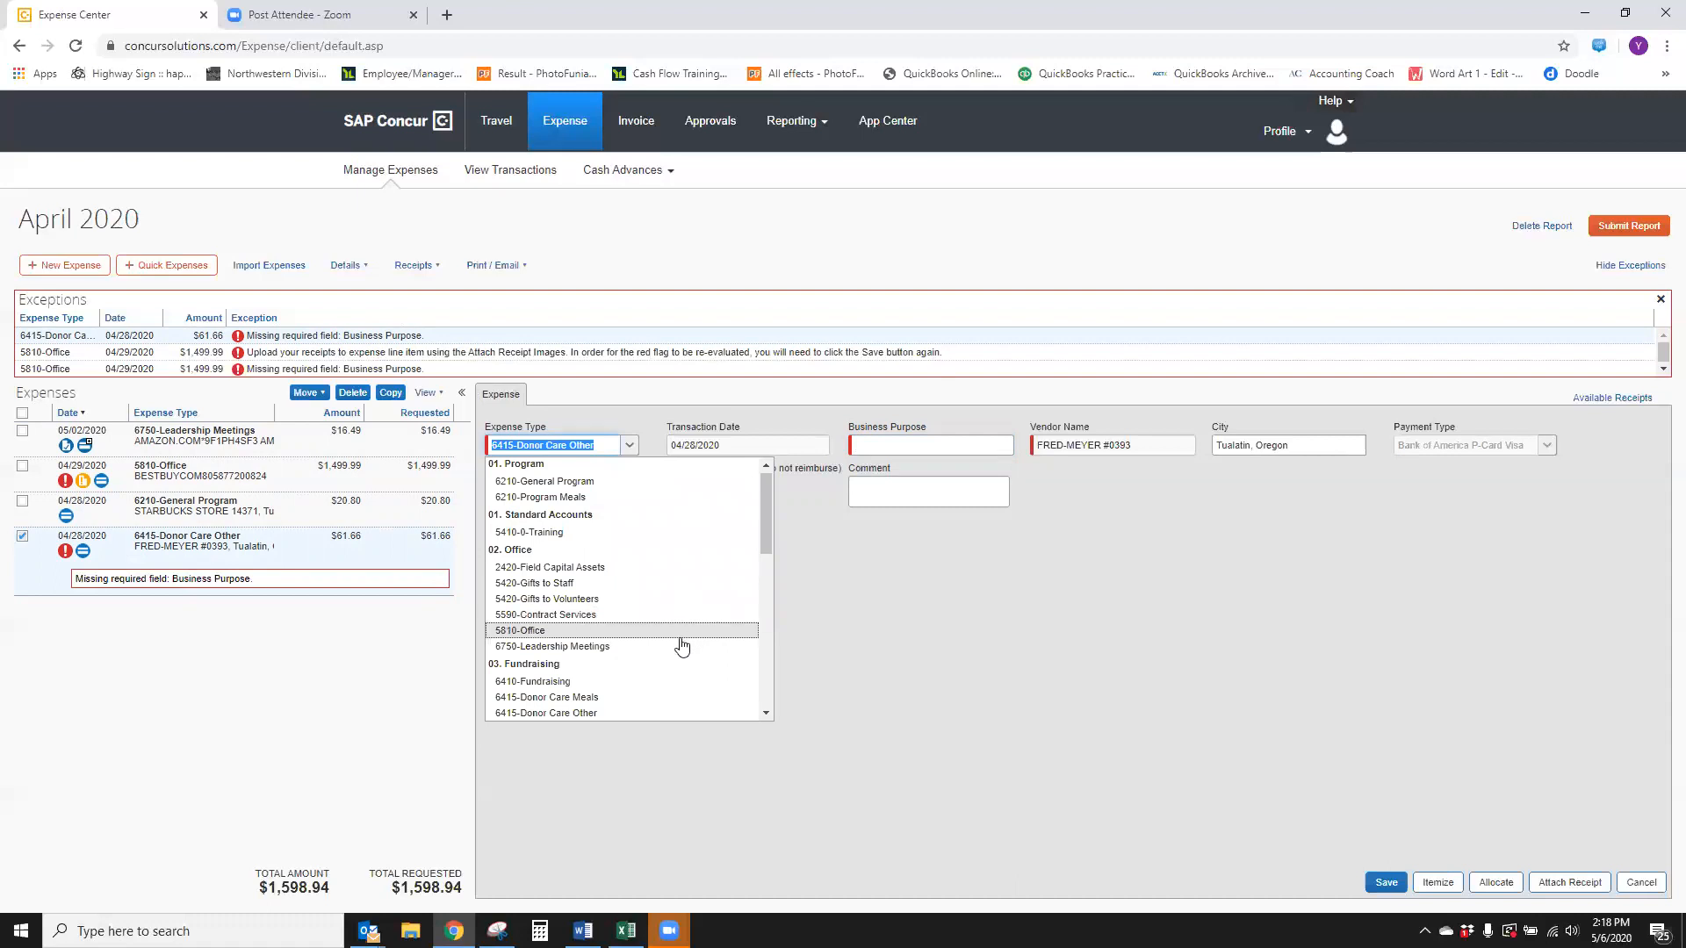
scroll(682, 647, down, 2)
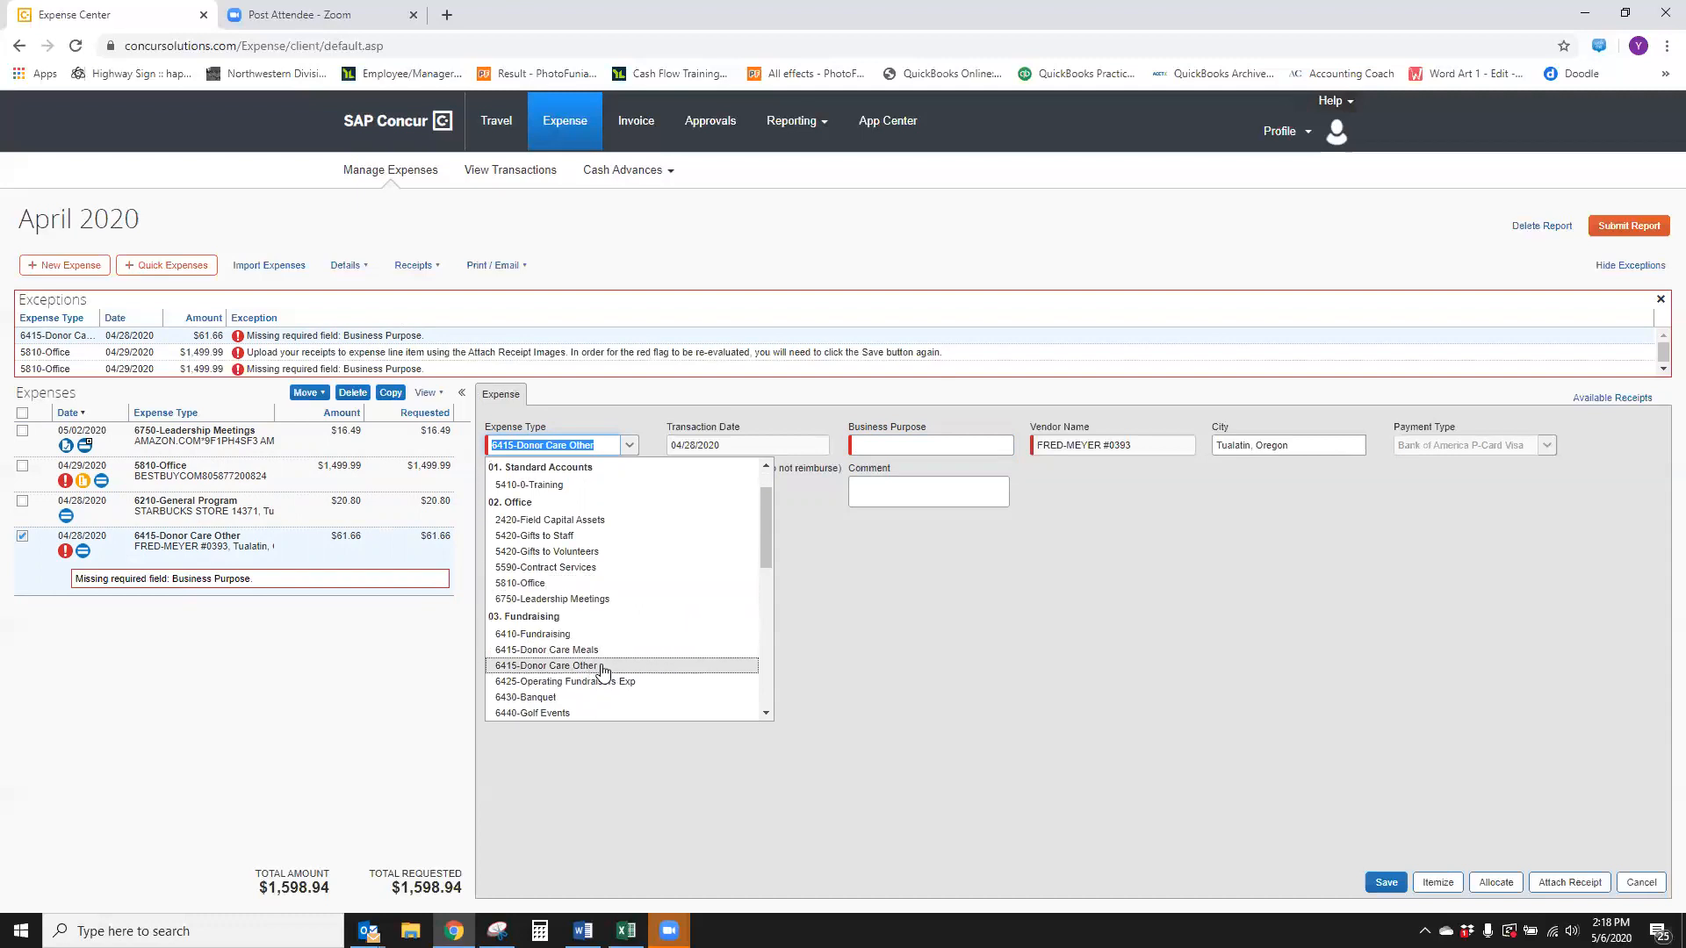
click(546, 666)
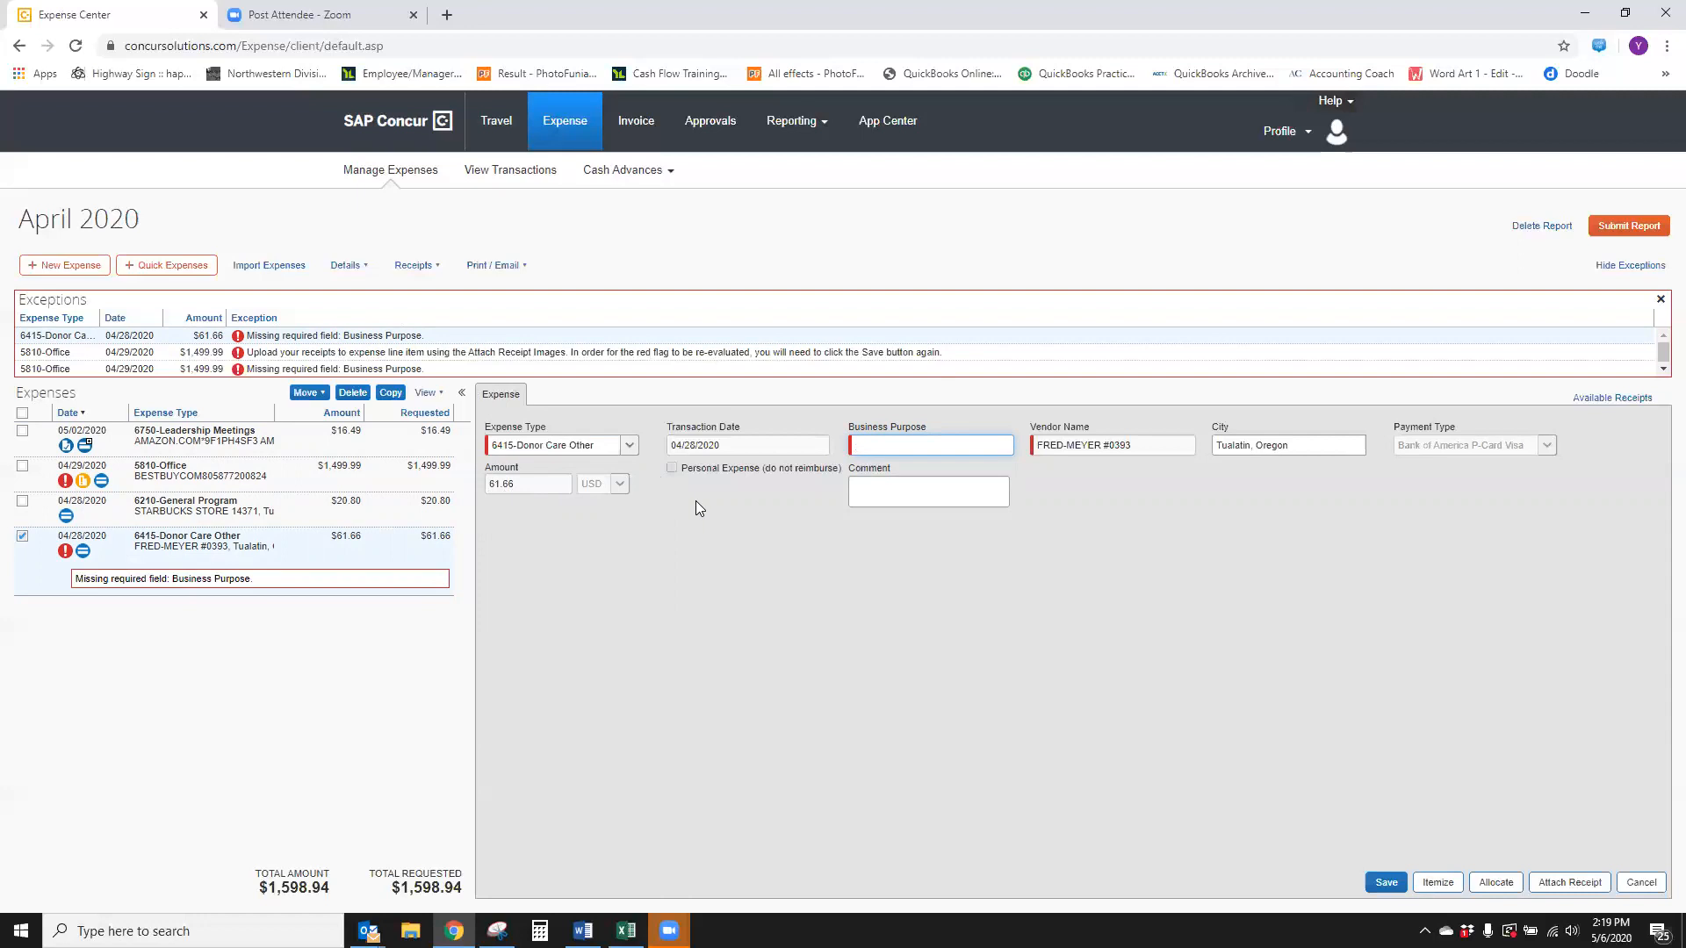
text(gifts mailed to area donors)
click(1386, 882)
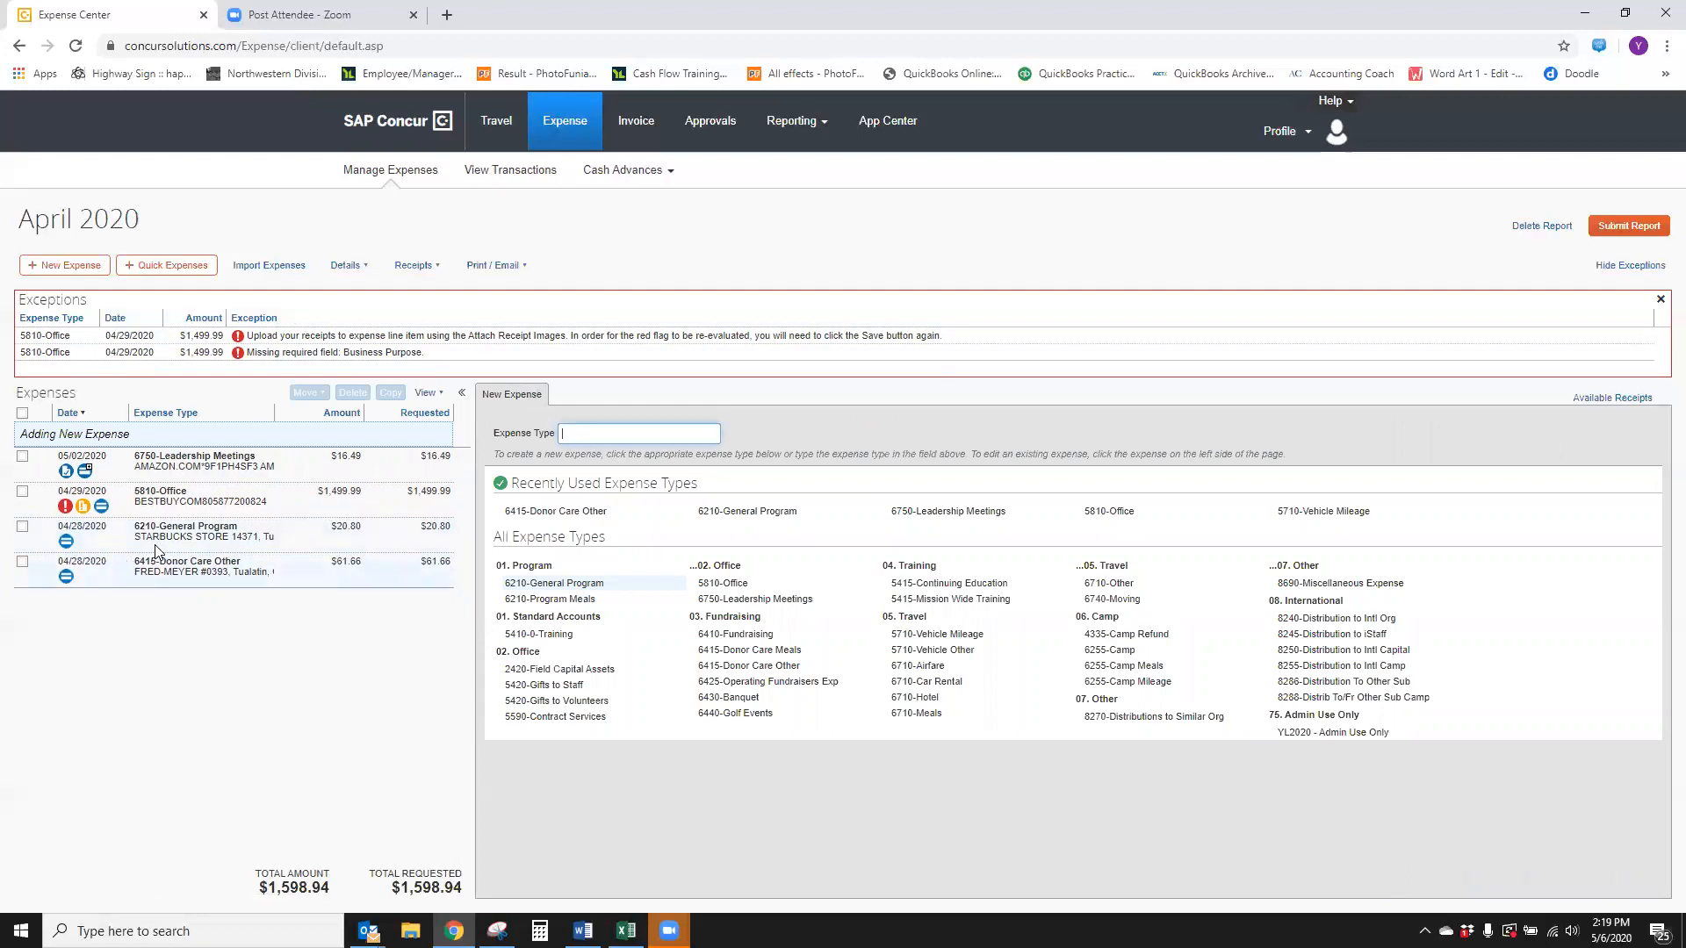
Set the Best Buy expense type to 5810-Office and its business purpose to New Office Laptop Computer
click(211, 512)
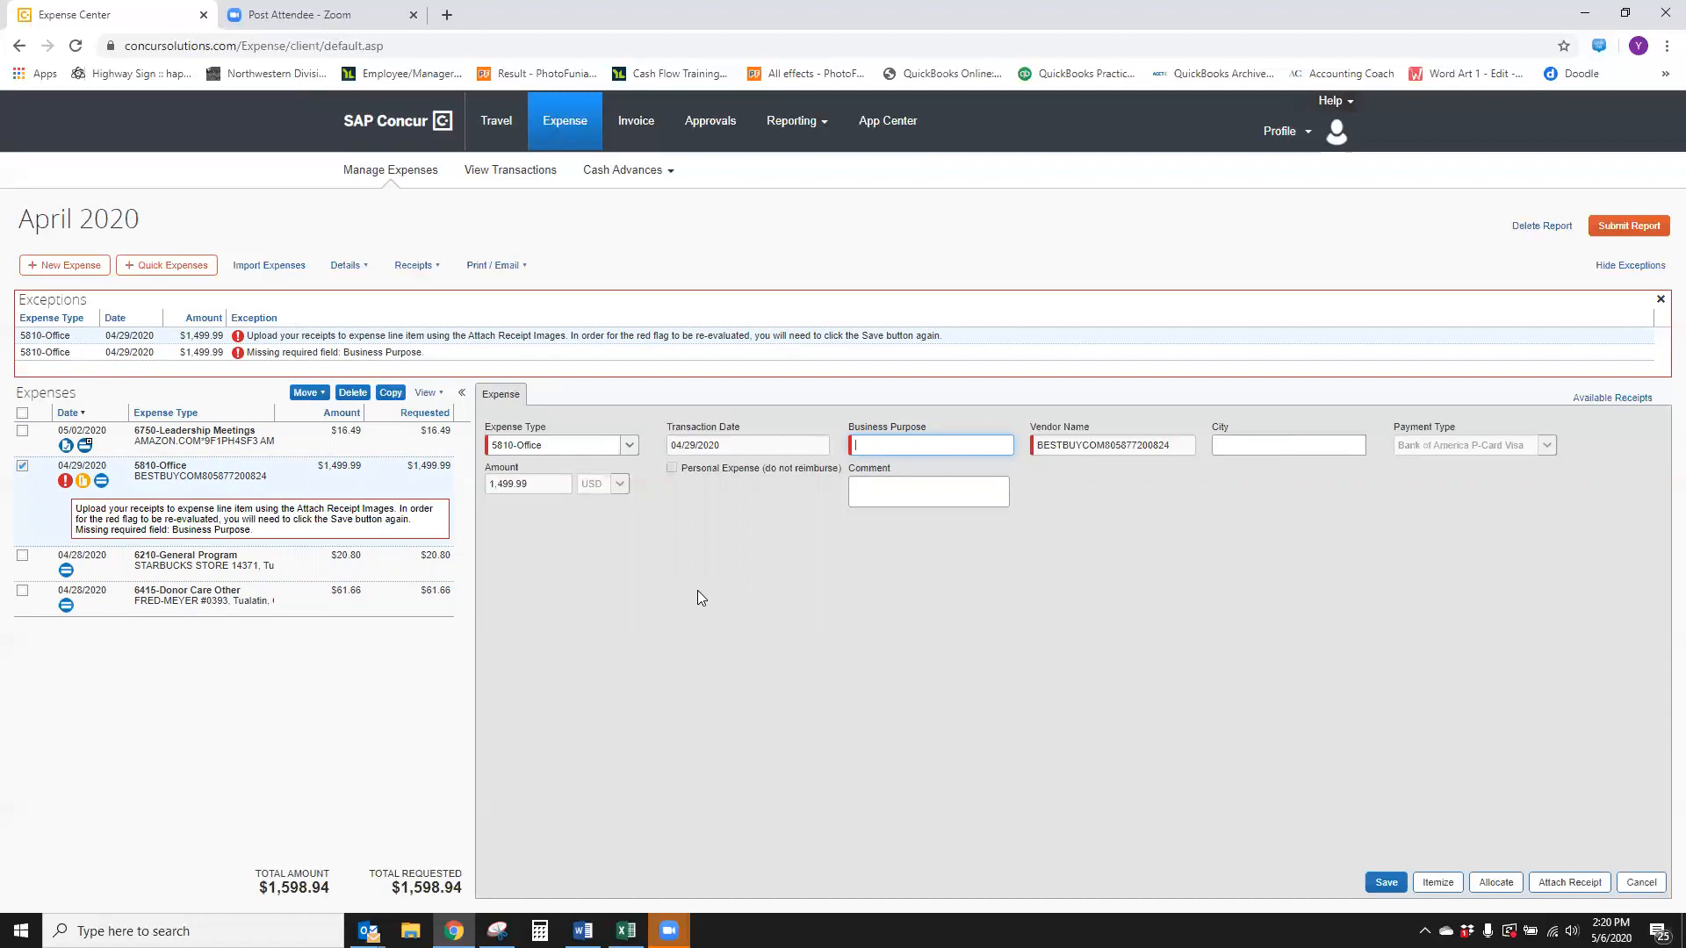
click(627, 446)
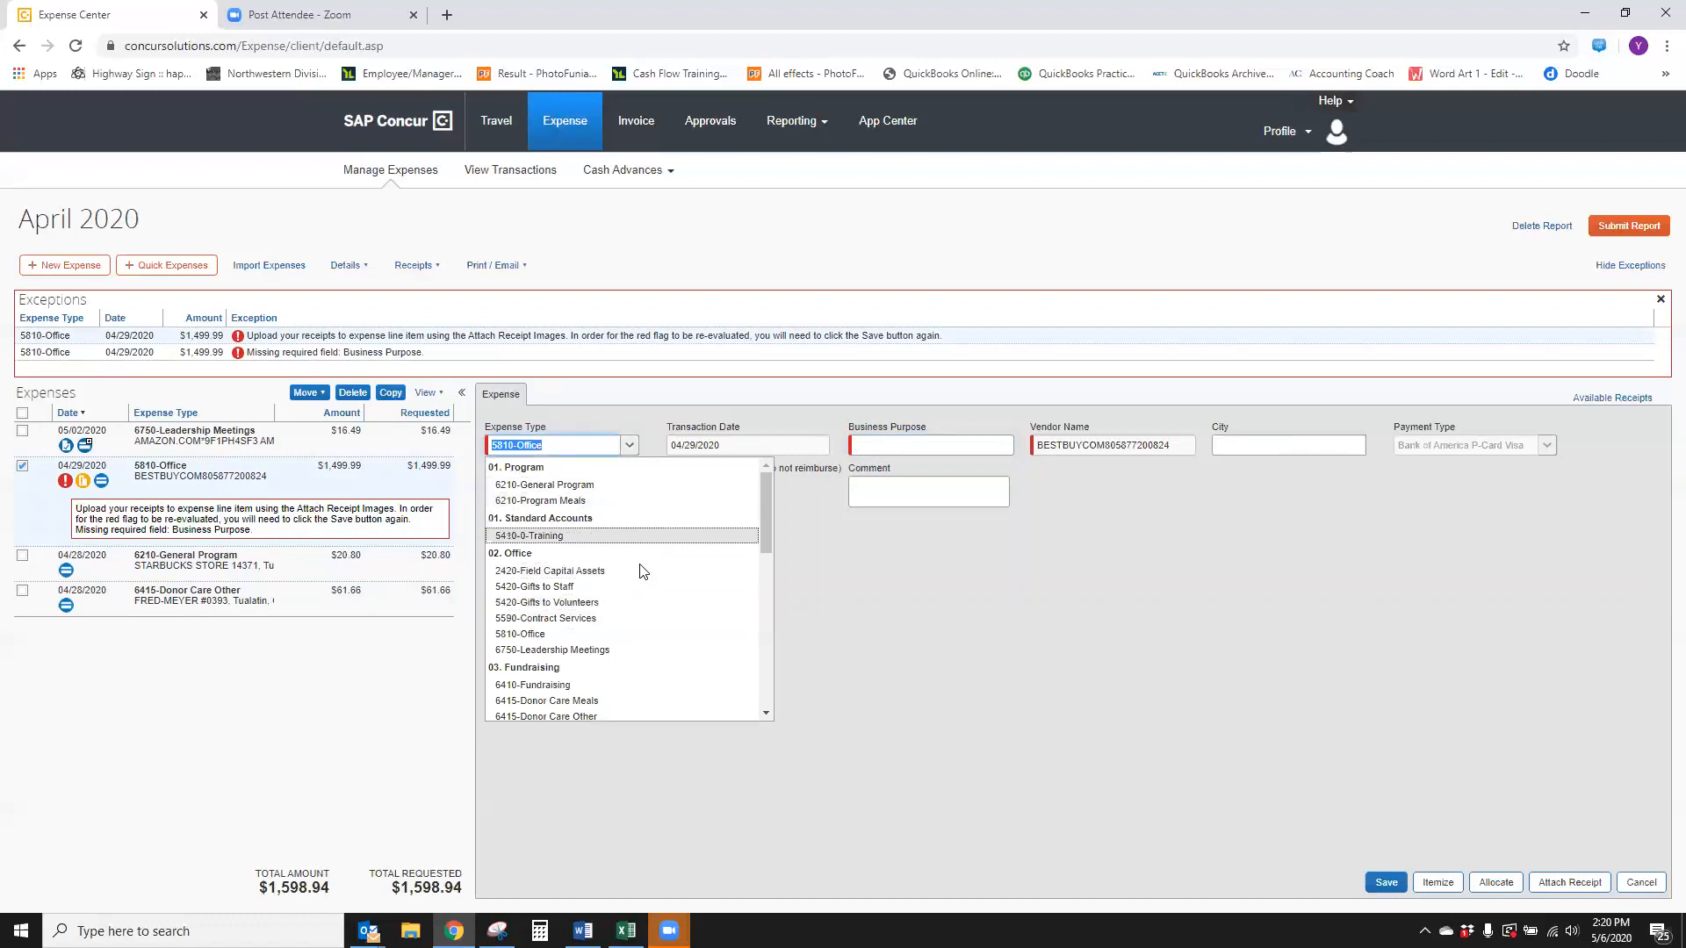
click(637, 634)
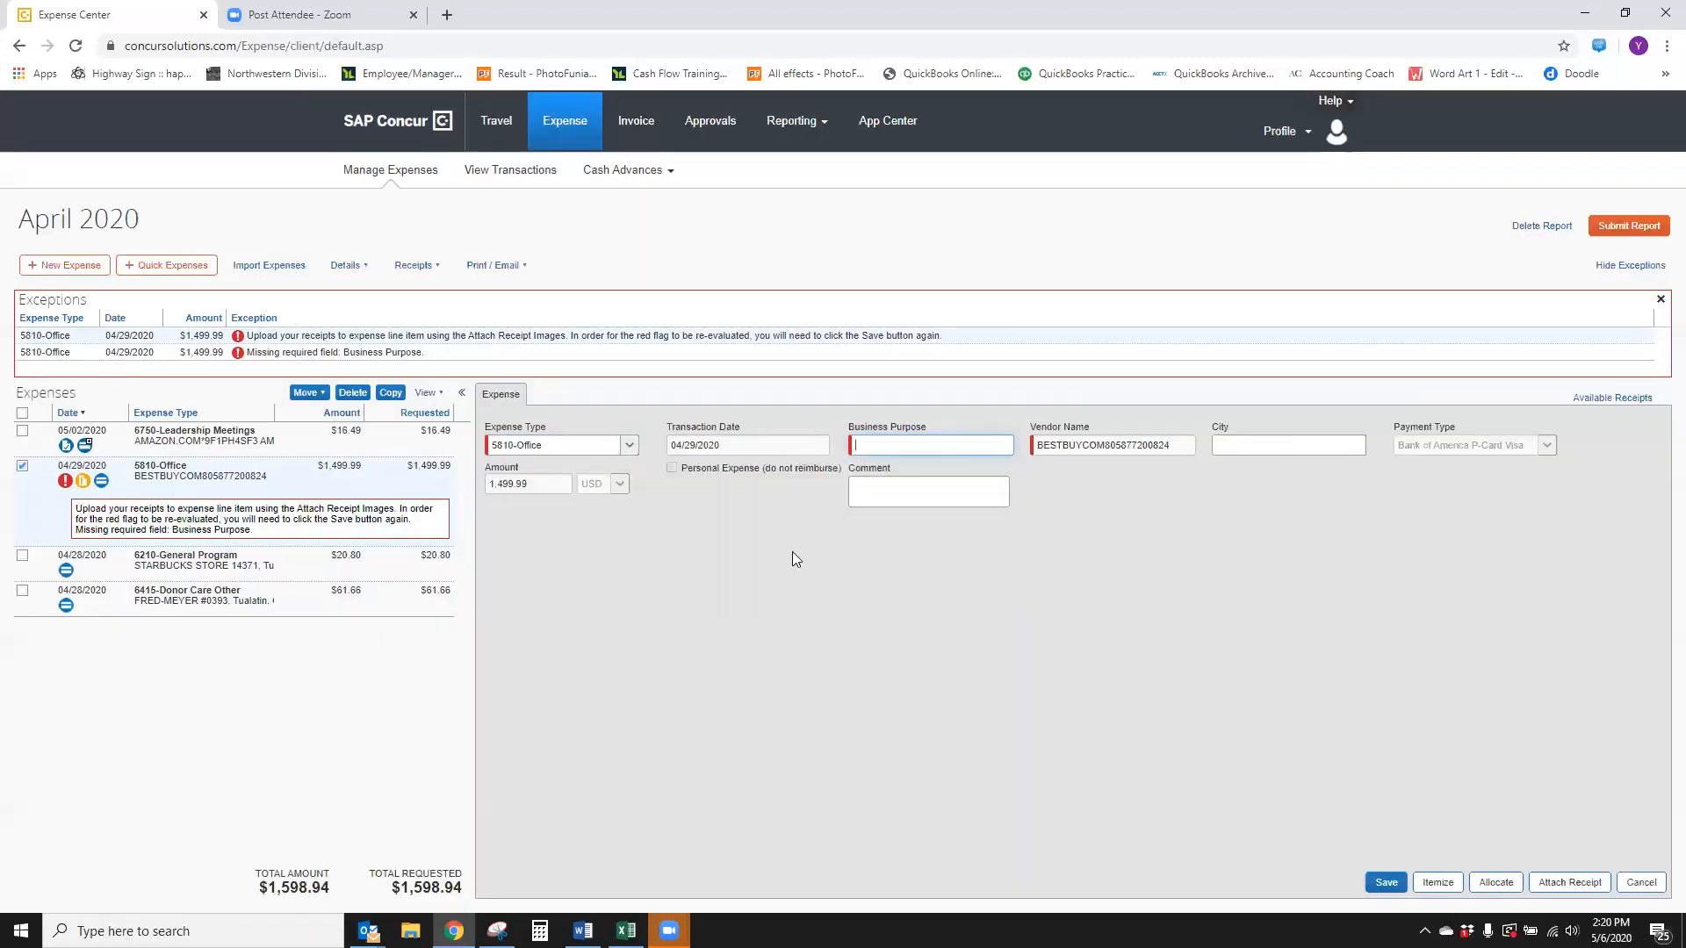
text(New Office Laptop Computer)
Open the available receipts panel and close it again
click(1640, 400)
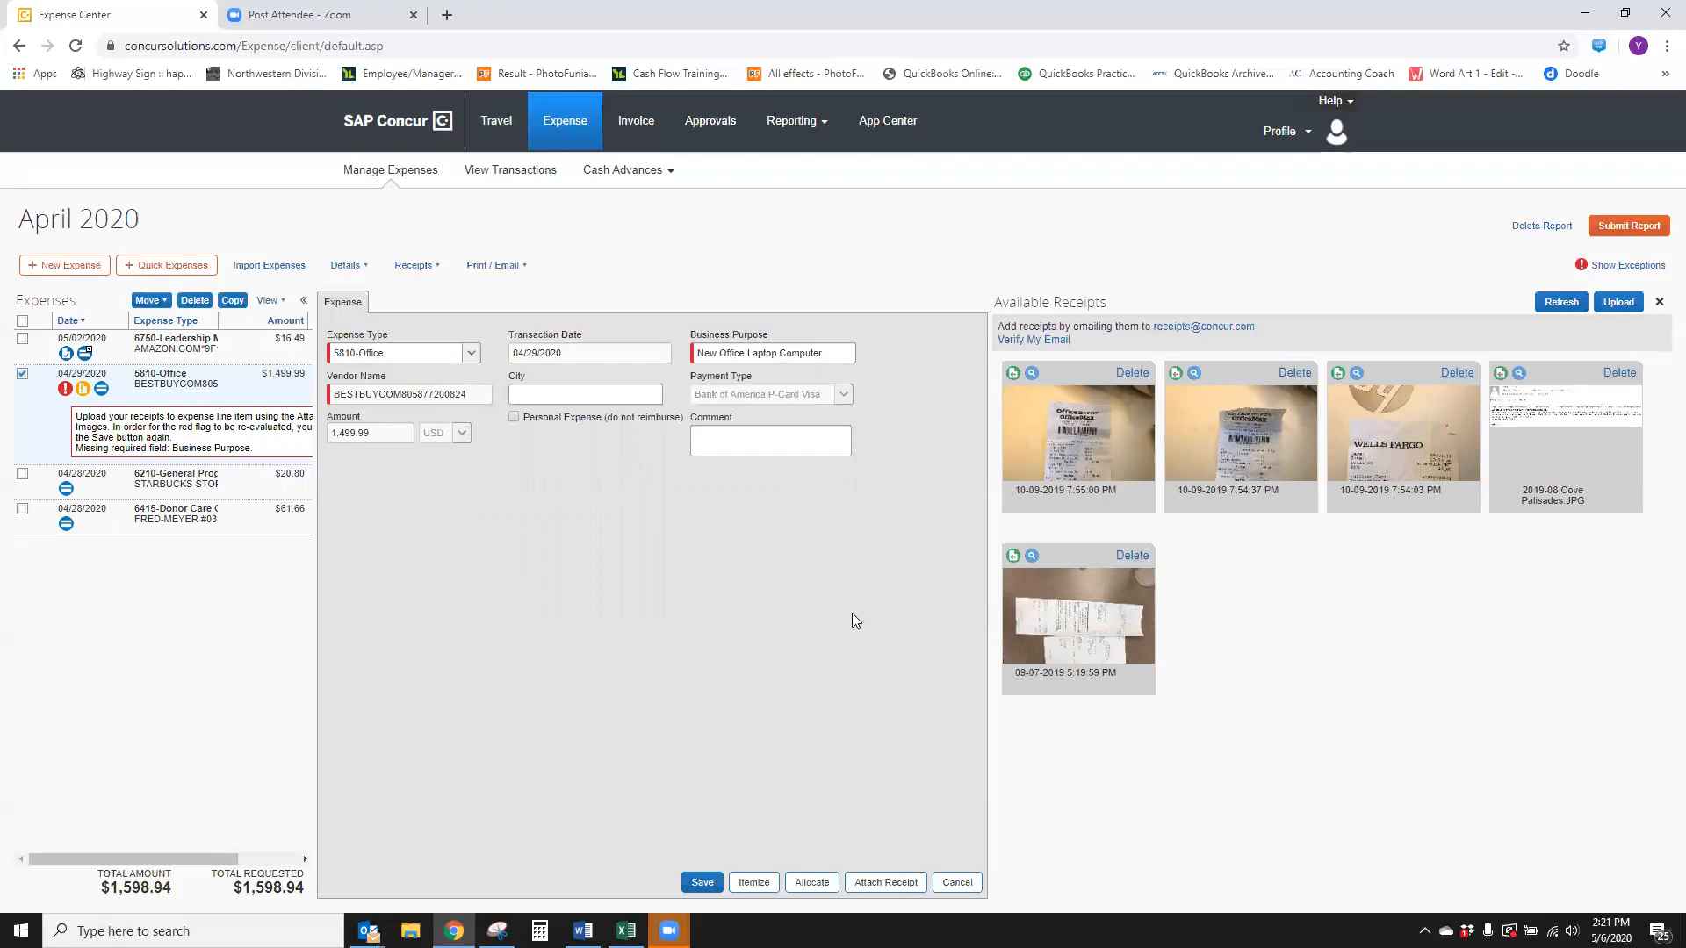
click(1660, 304)
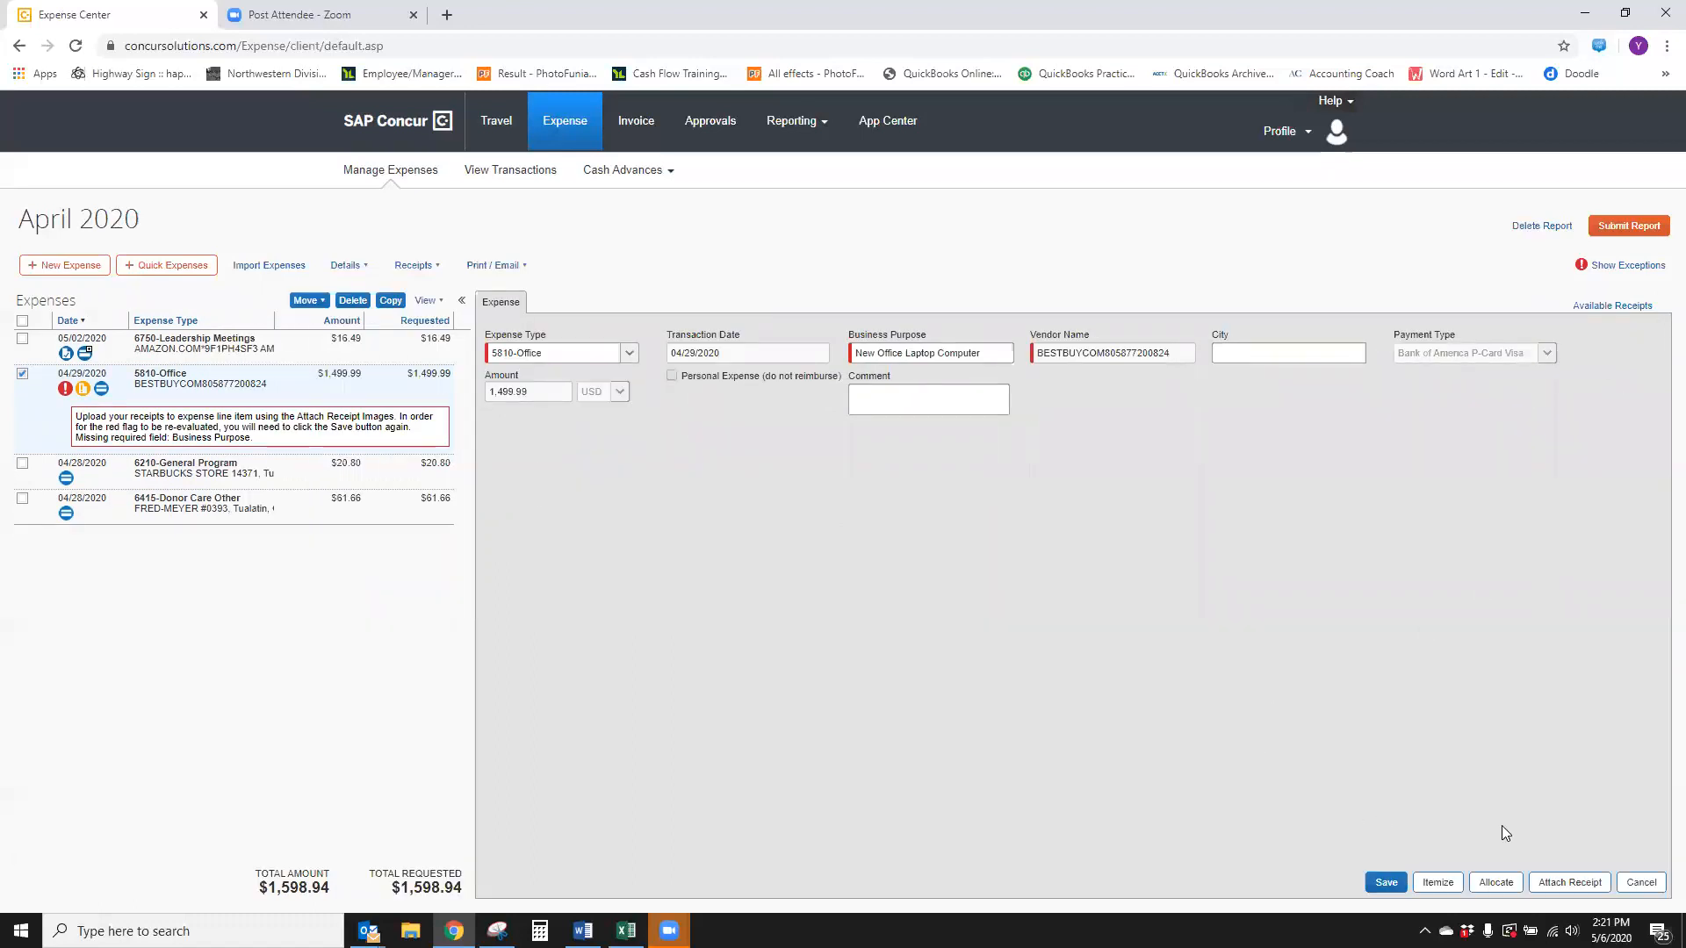
Attach the file Computer Receipt.pdf from the Desktop as the receipt for the Best Buy expense
click(1568, 882)
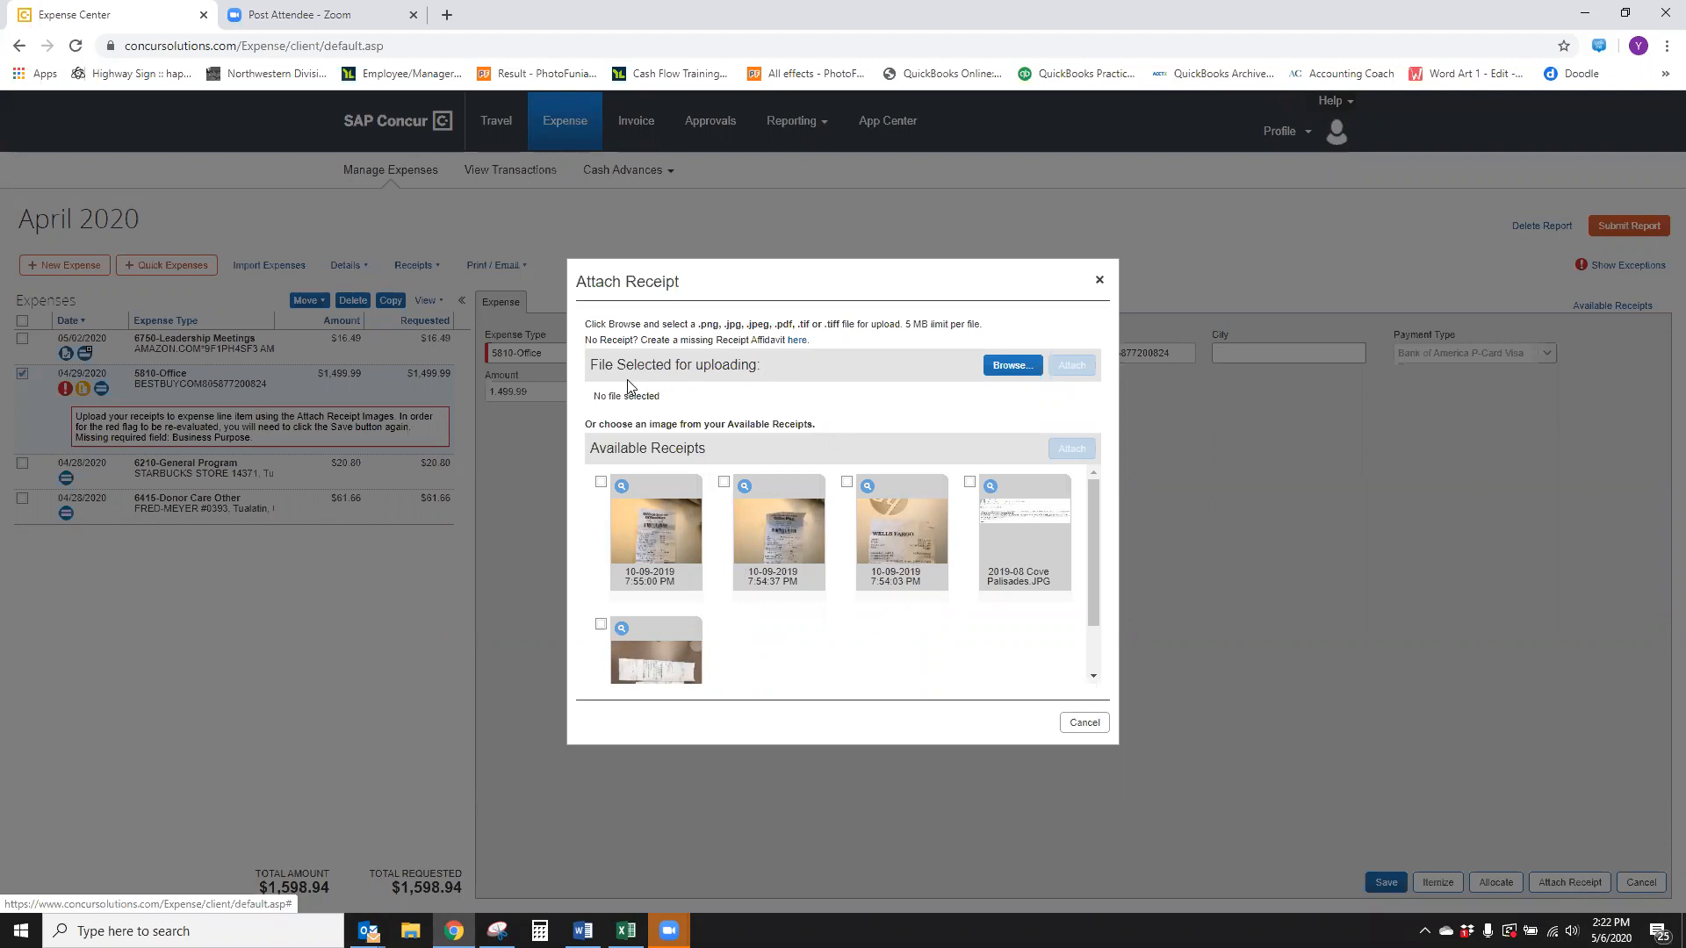
click(1013, 365)
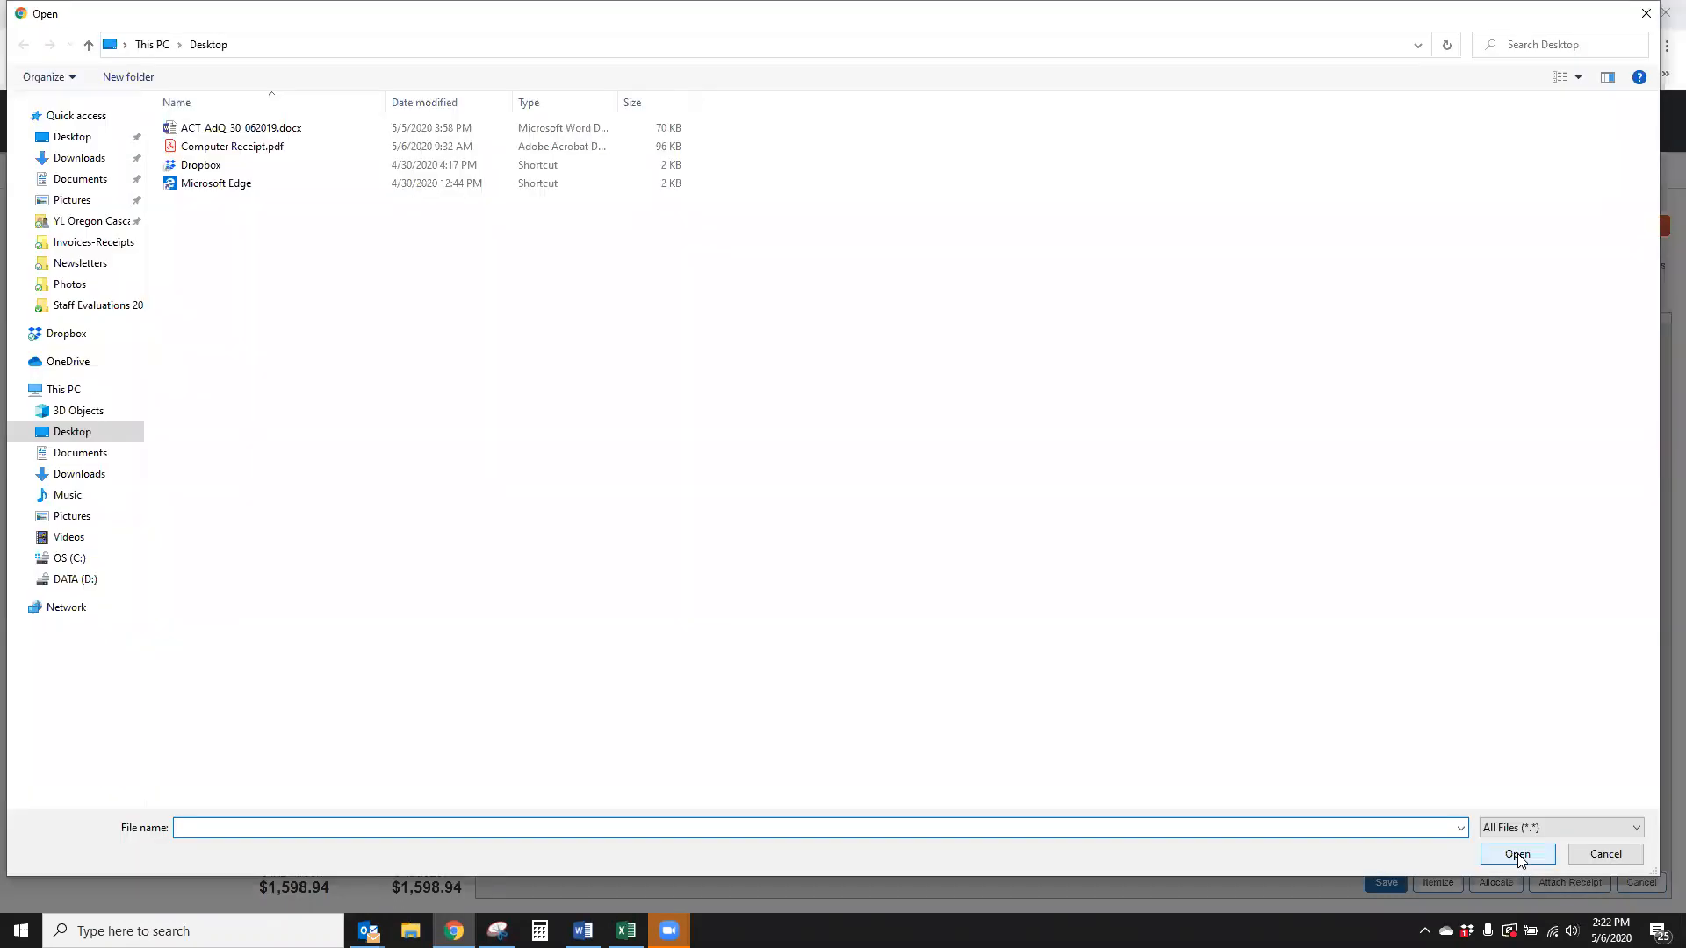
double_click(240, 148)
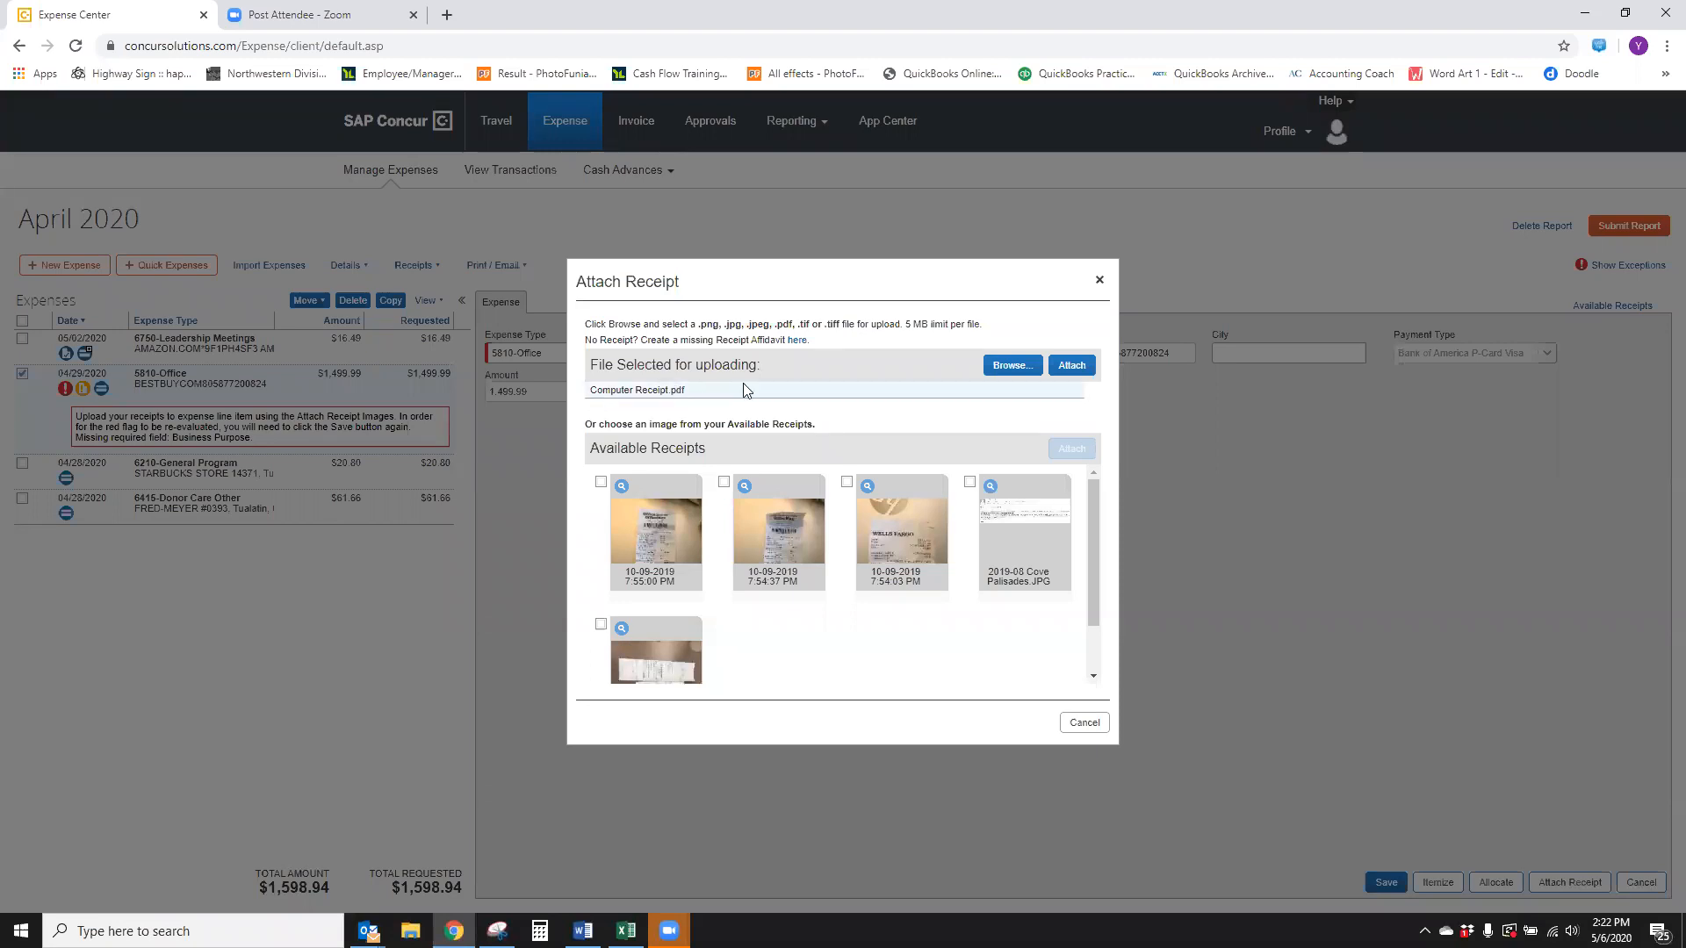
click(1076, 369)
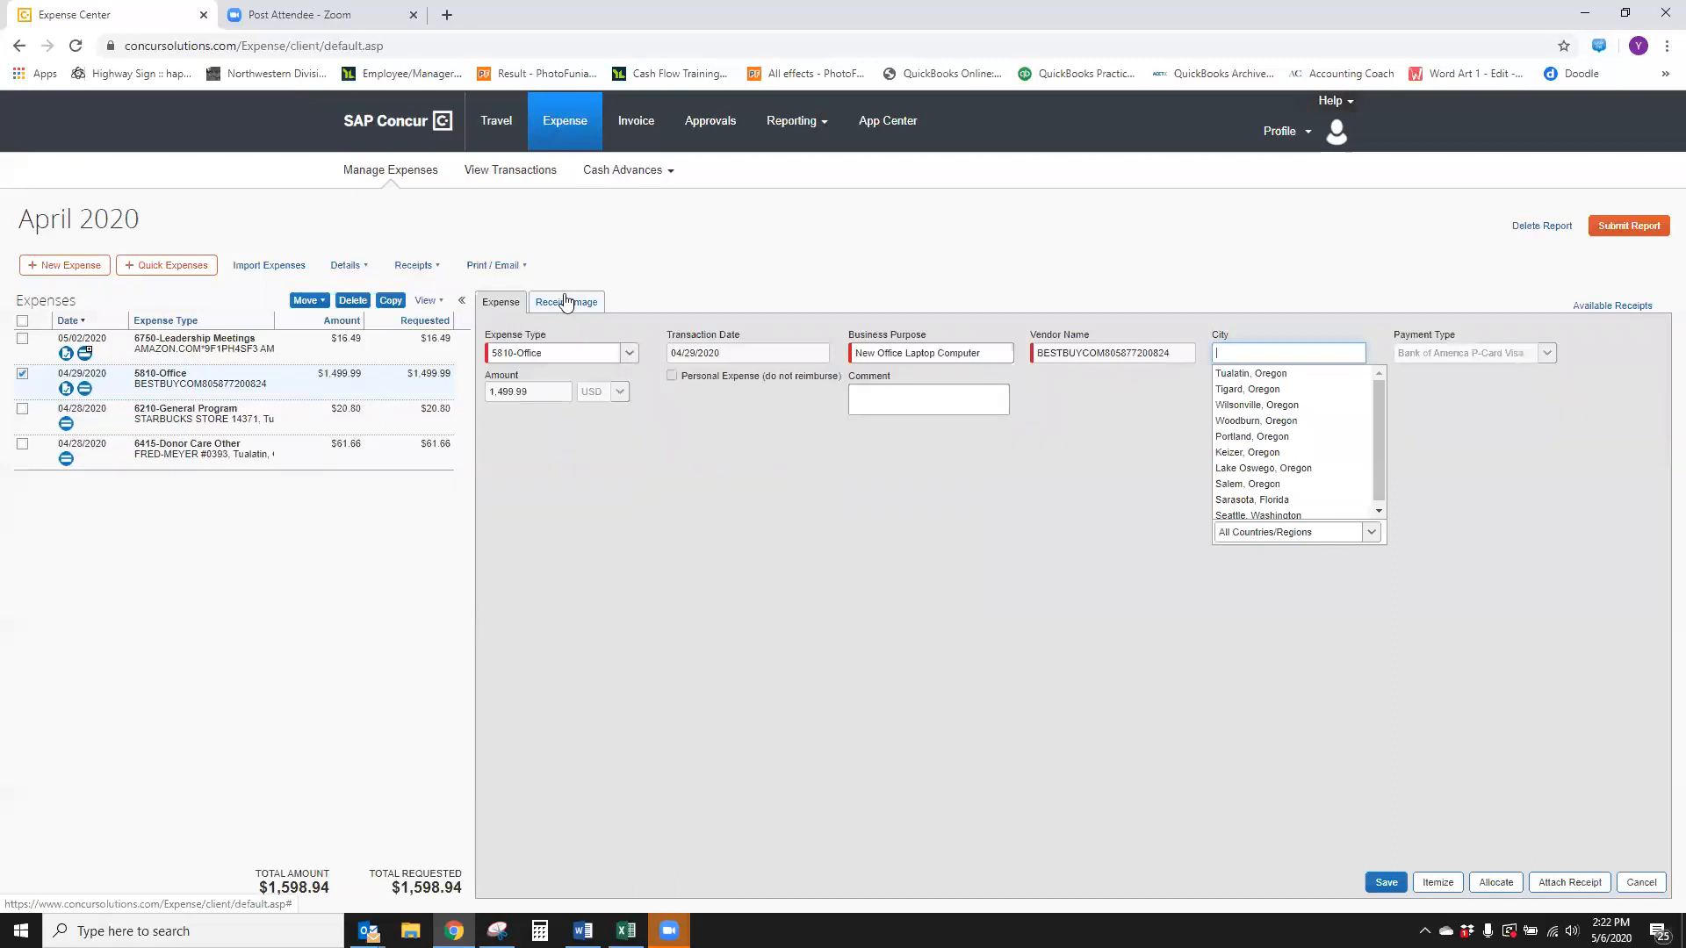
Review the attached receipt image for the Best Buy expense, return to its details and save it
click(564, 302)
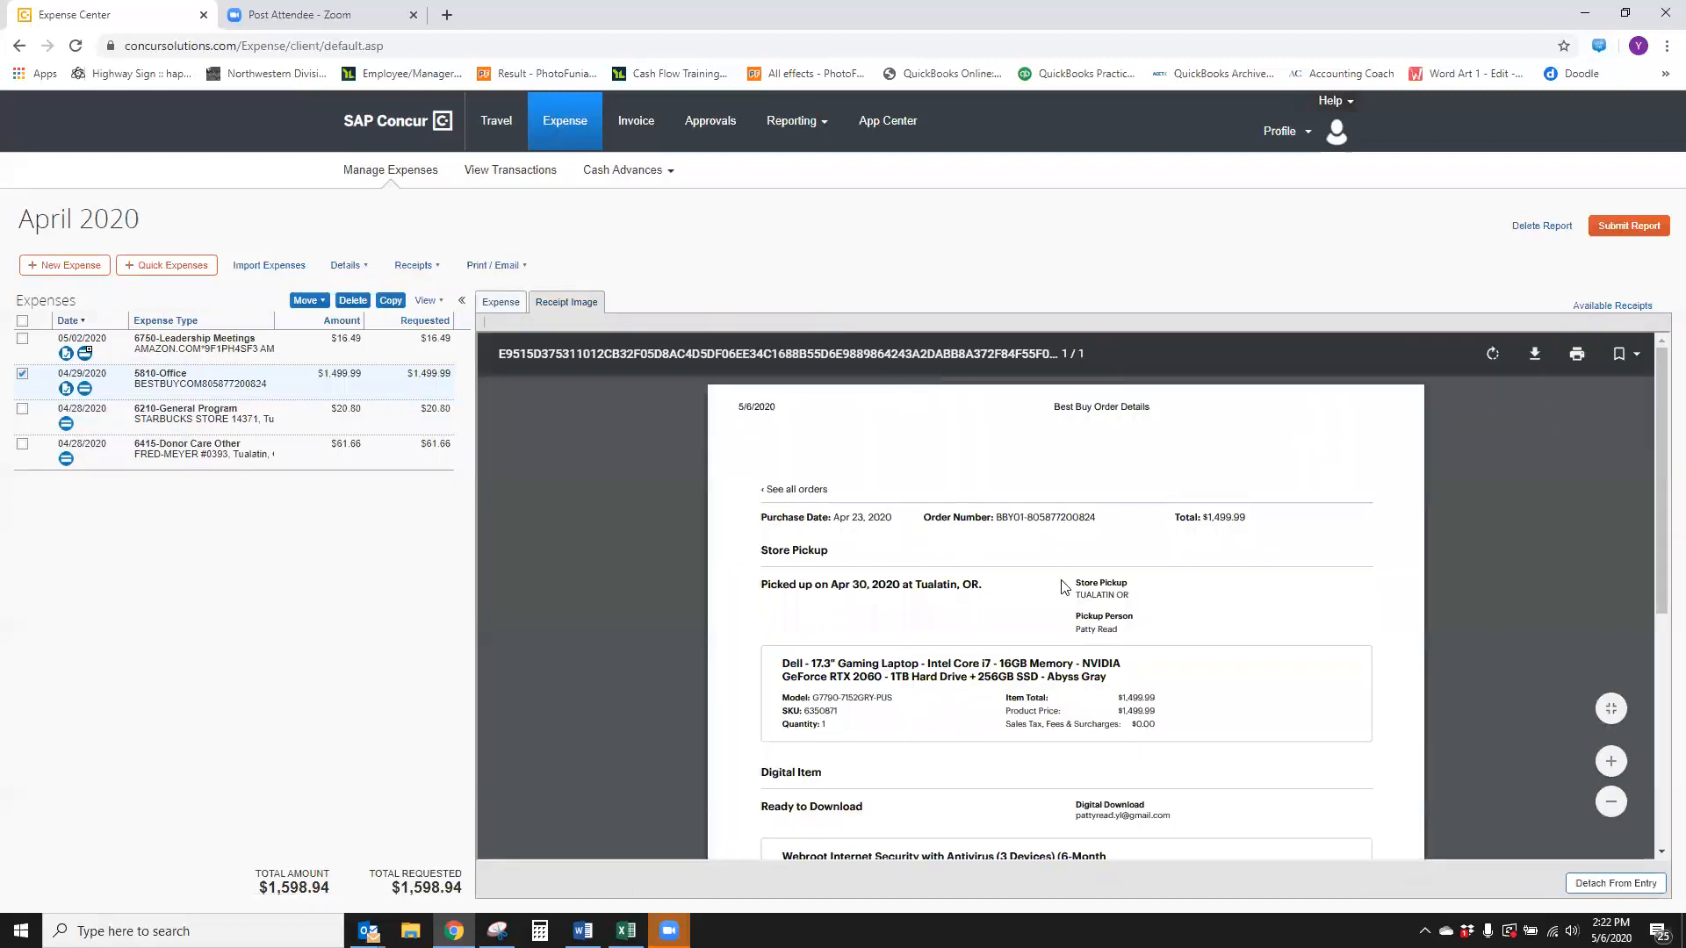
scroll(1190, 647, down, 3)
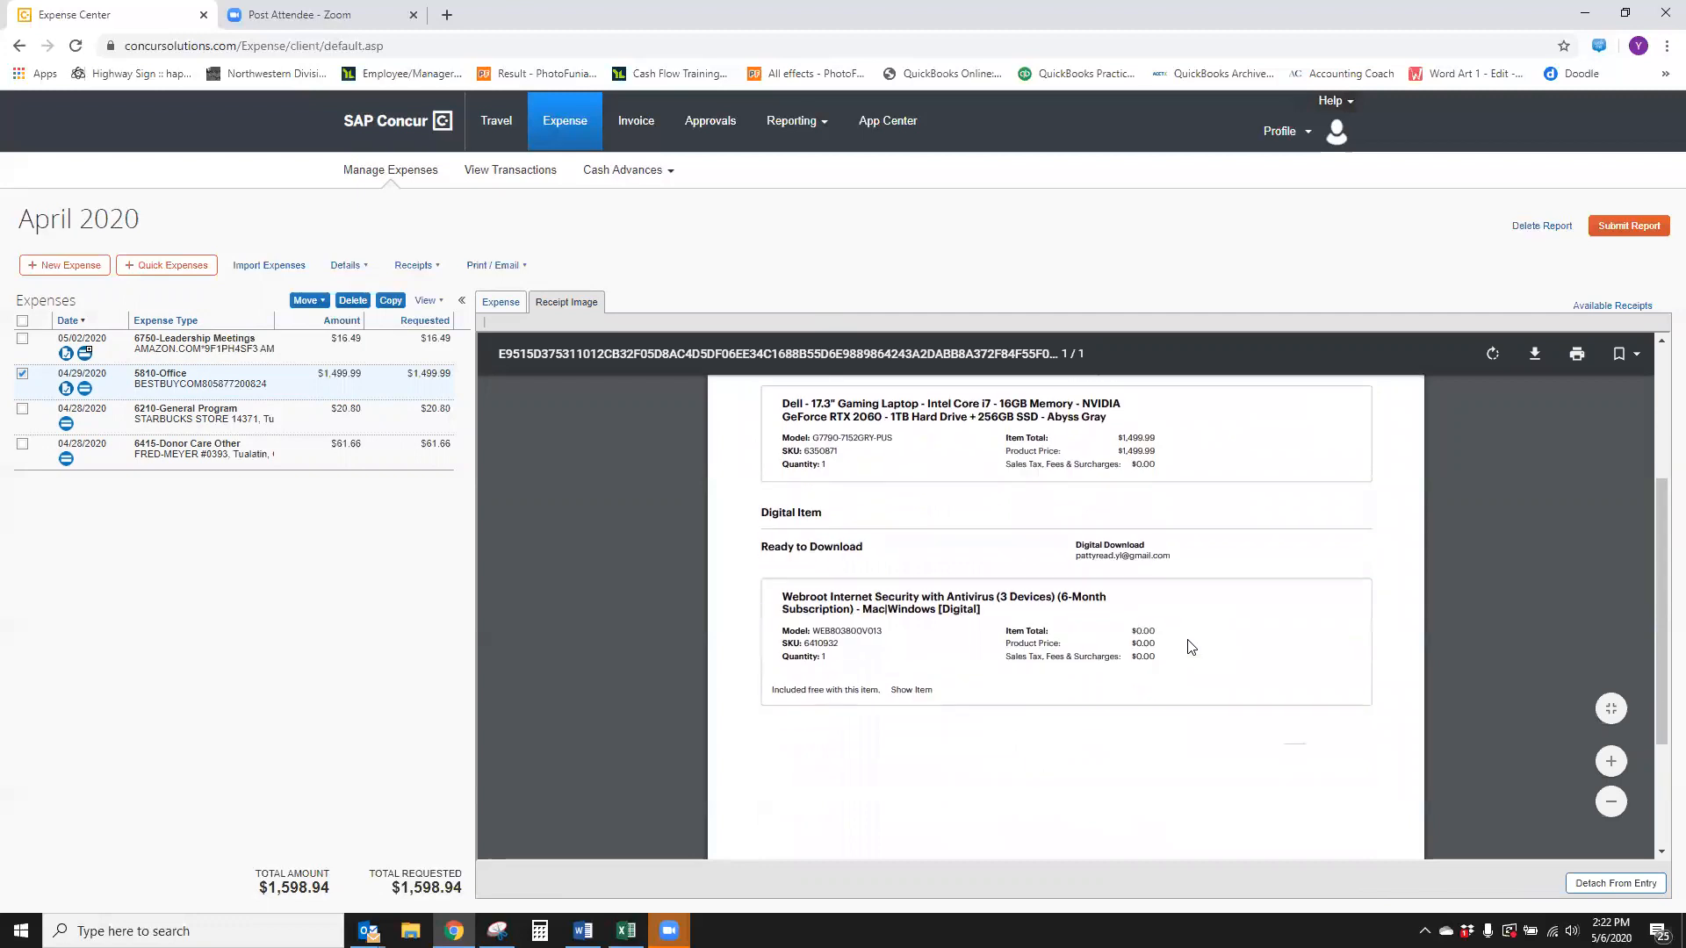
scroll(1191, 647, up, 3)
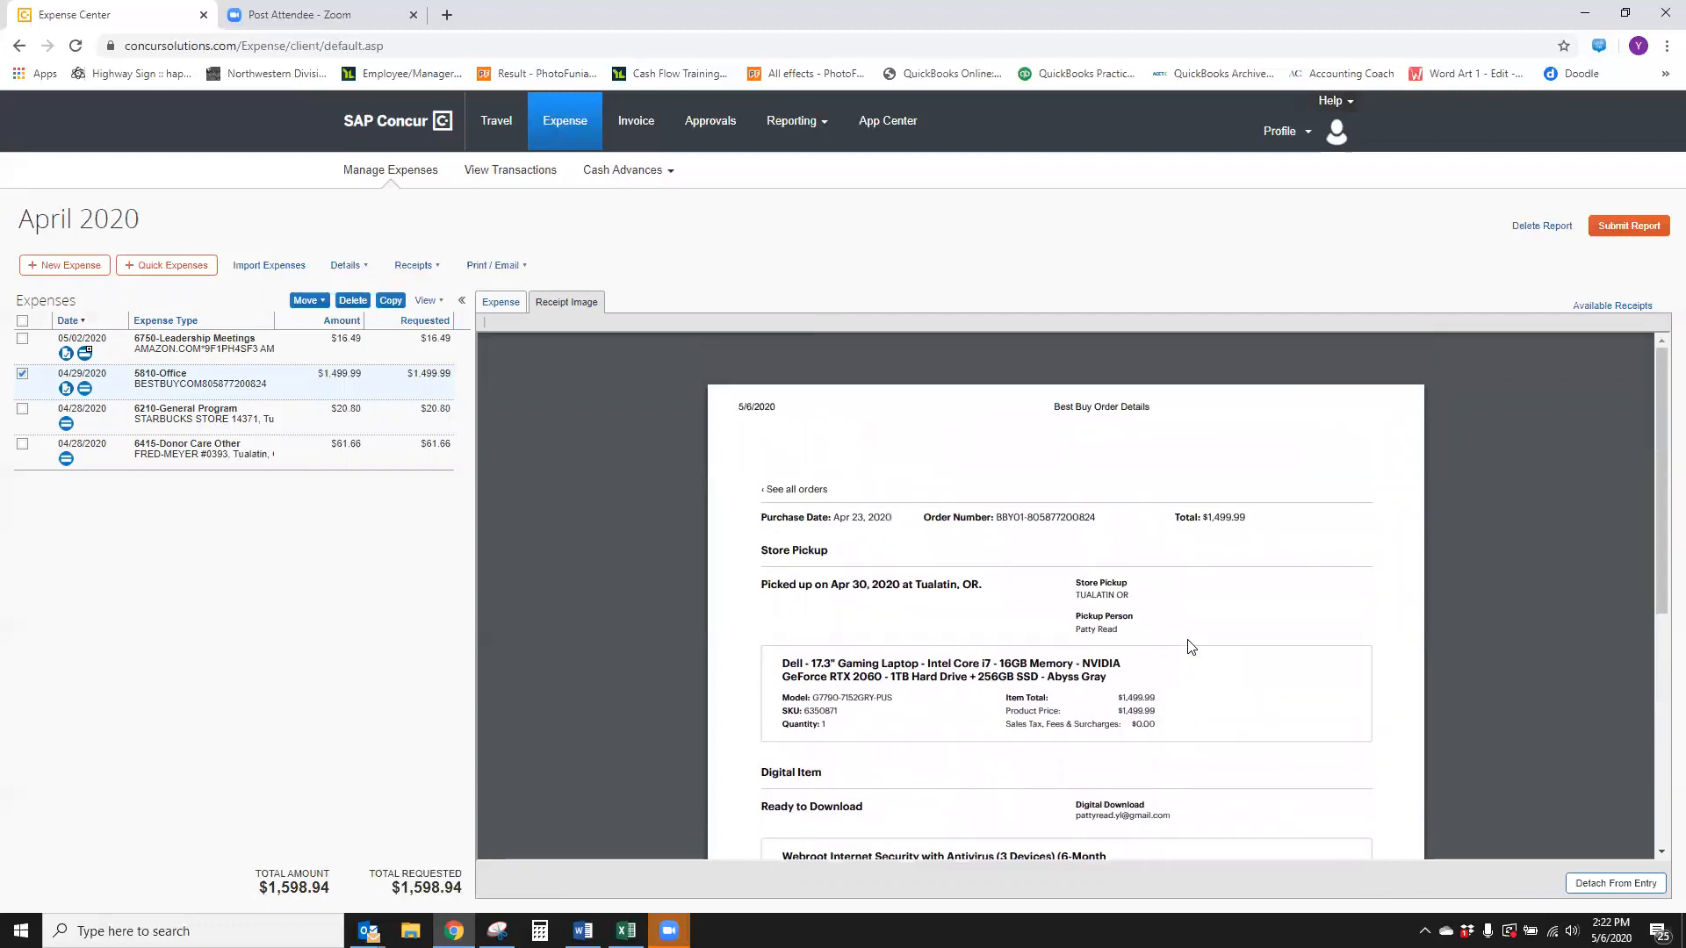
click(514, 304)
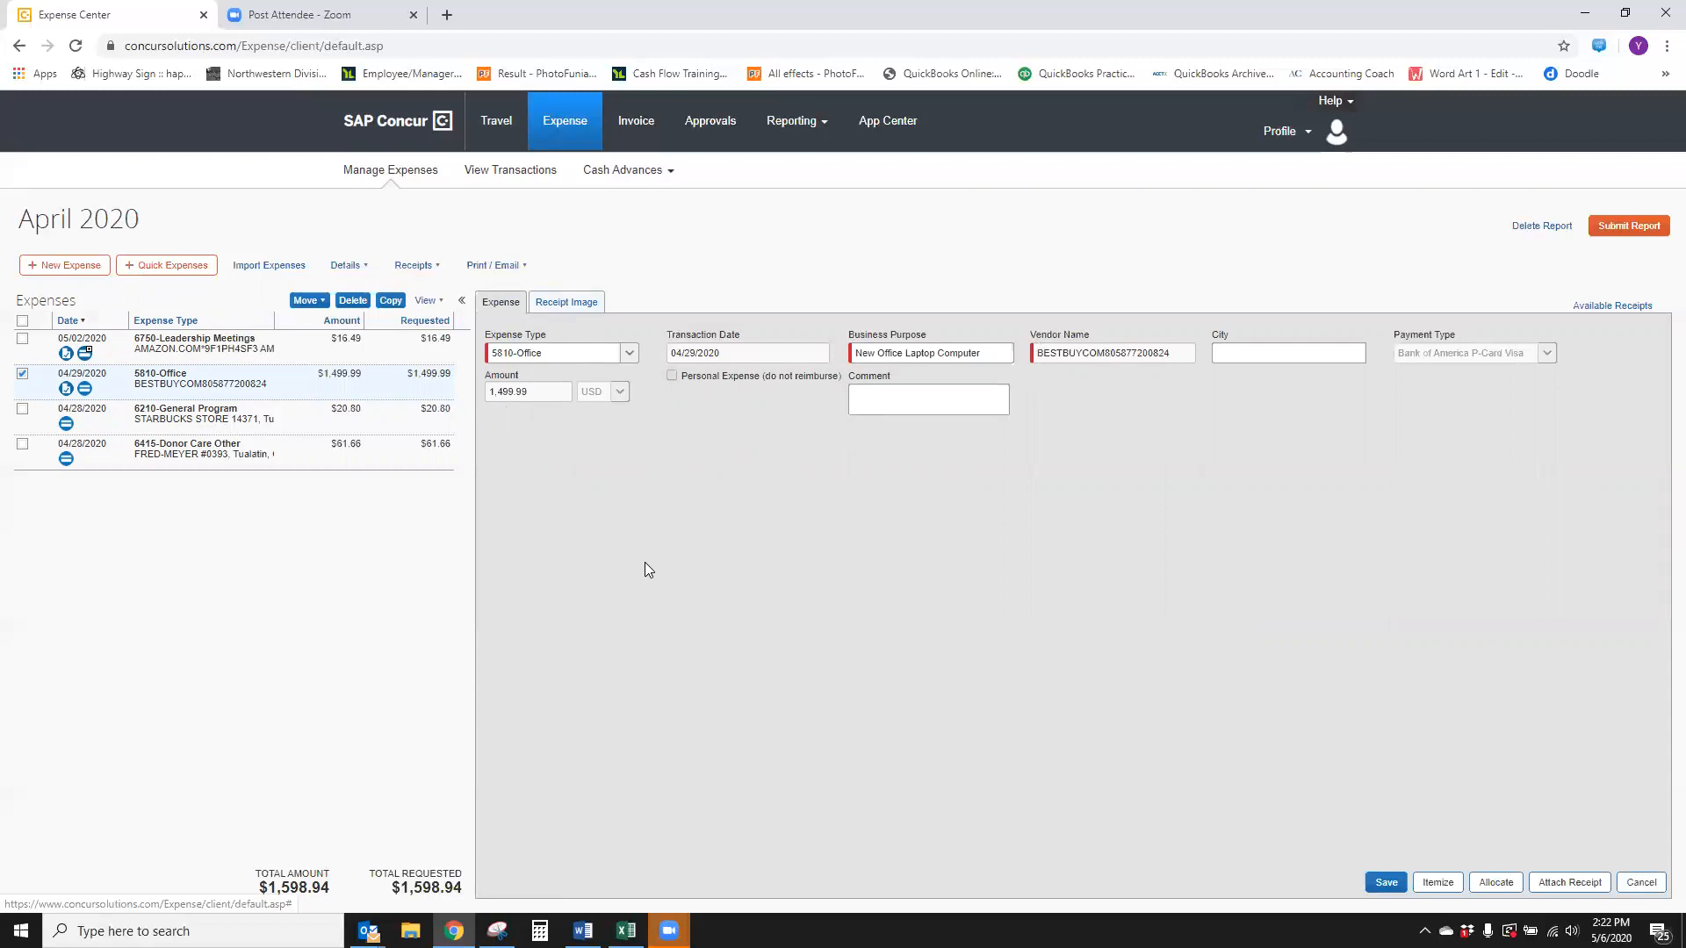
click(1385, 882)
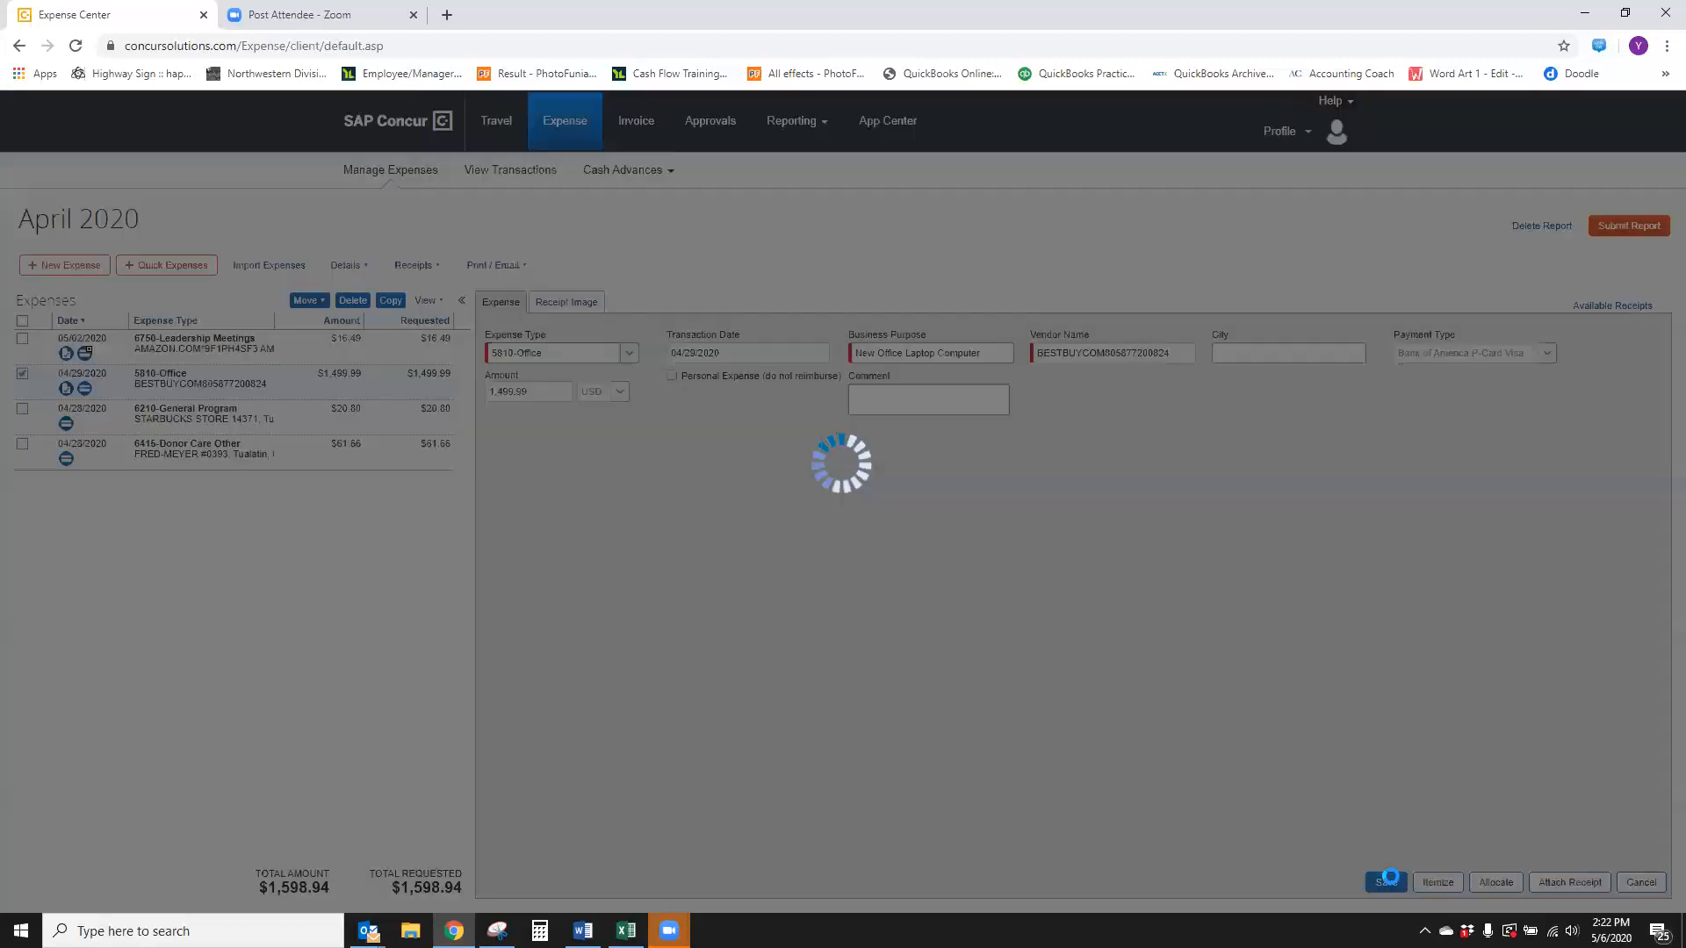